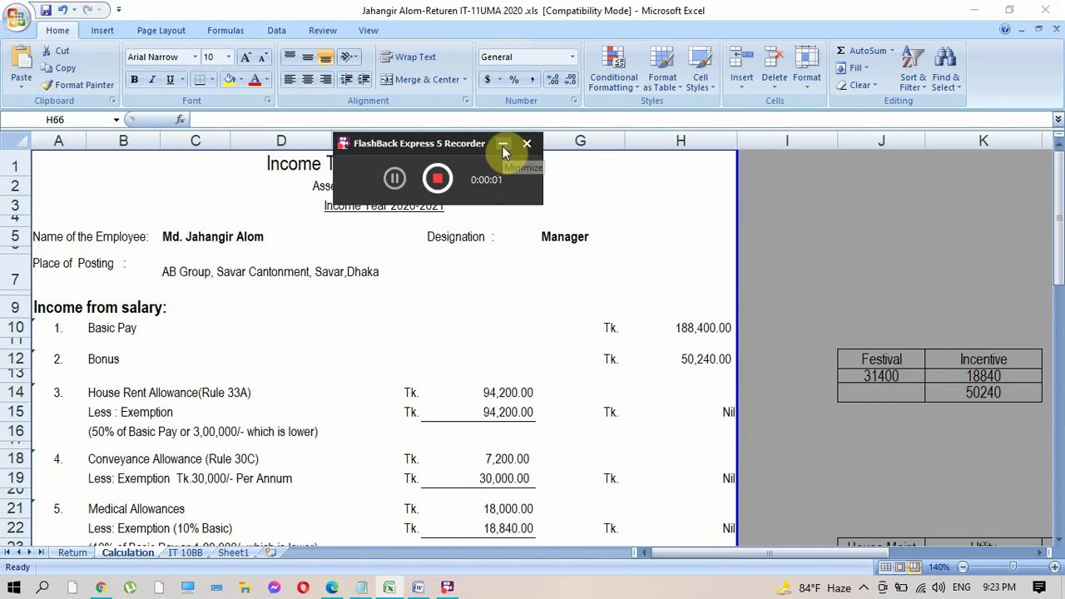
- Enter 393,873 as Basic Pay in H10, taken from the salary certificate
left_click(503, 147)
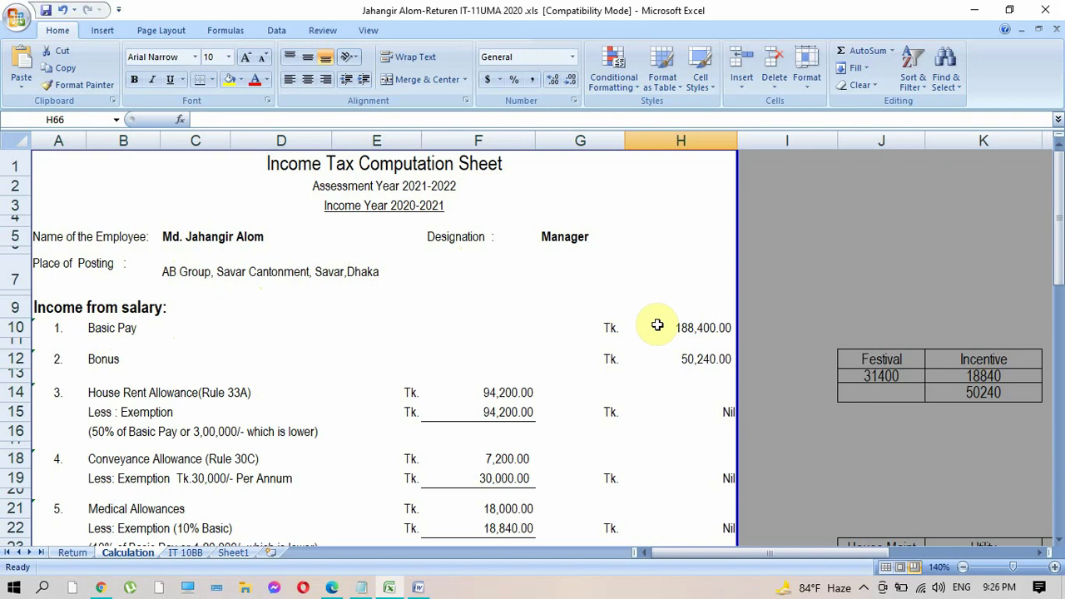
left_click(683, 325)
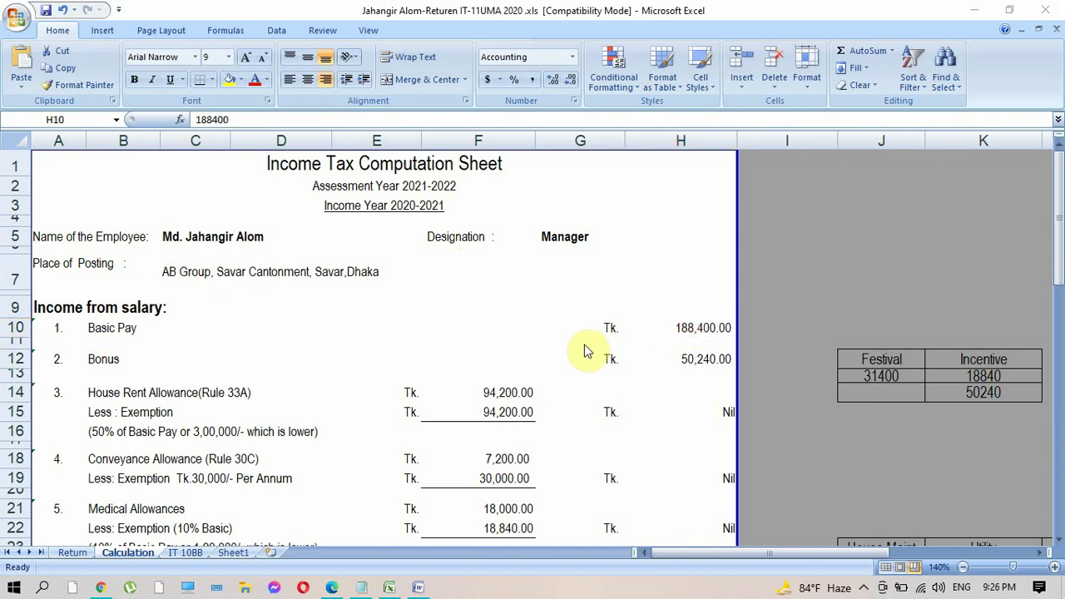
key("alt+Tab")
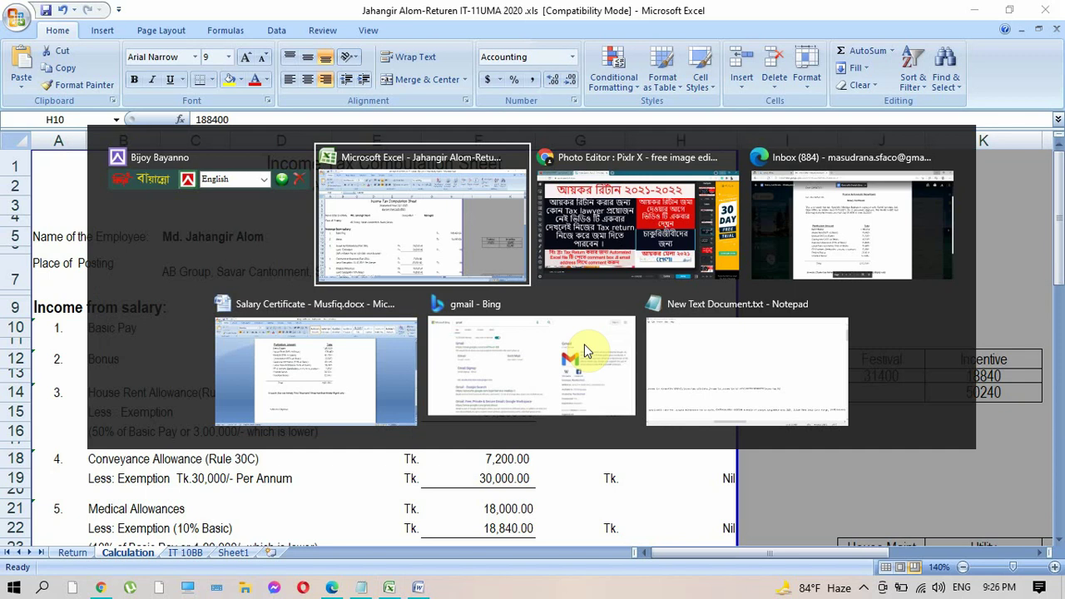
key("Tab")
key("Tab")
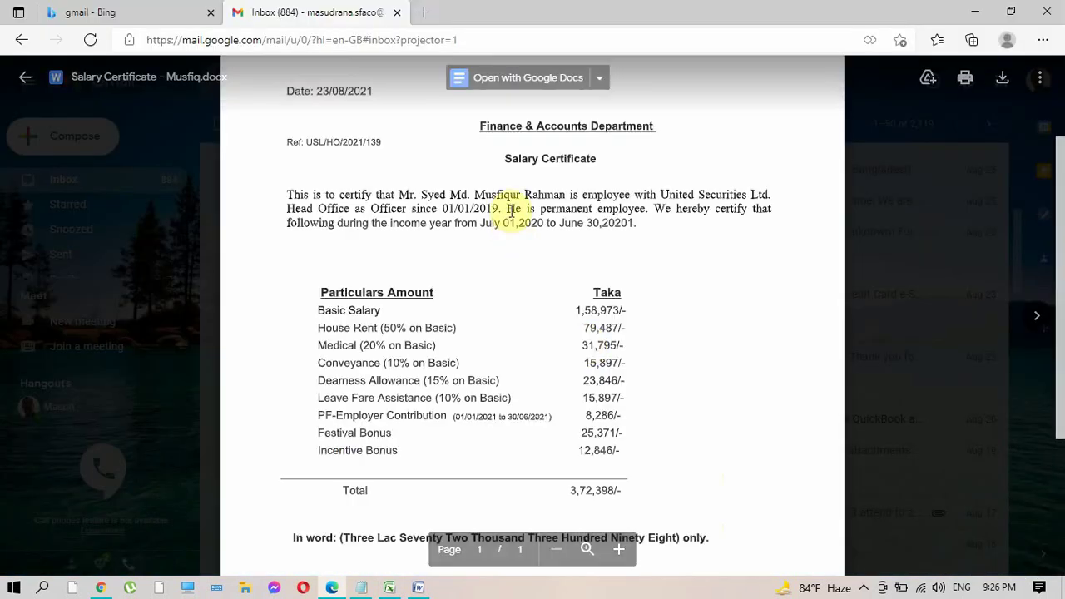
left_click(978, 14)
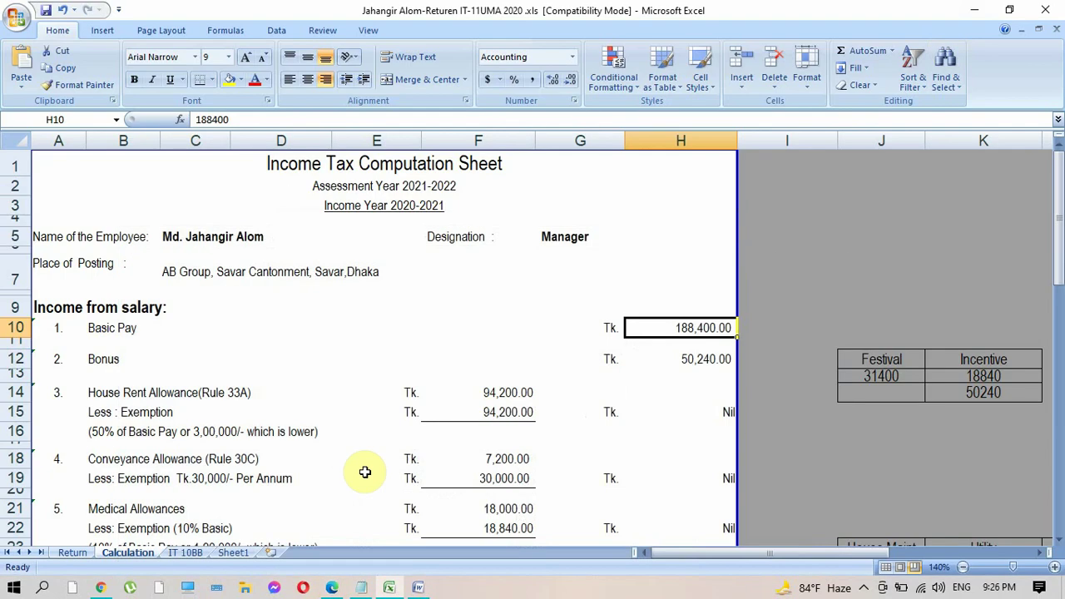
left_click(418, 587)
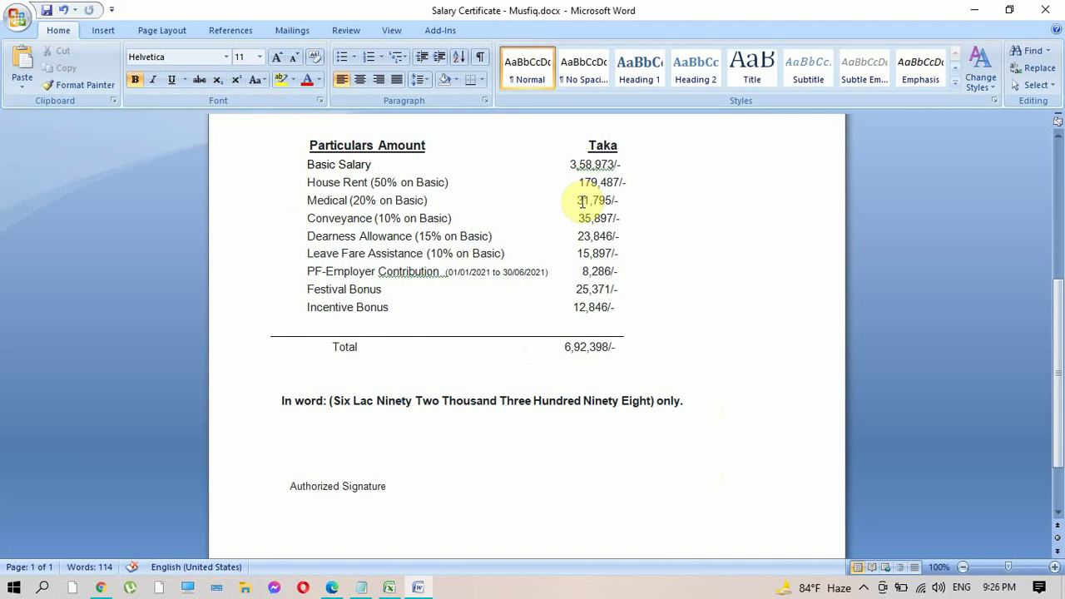
key("alt+Tab")
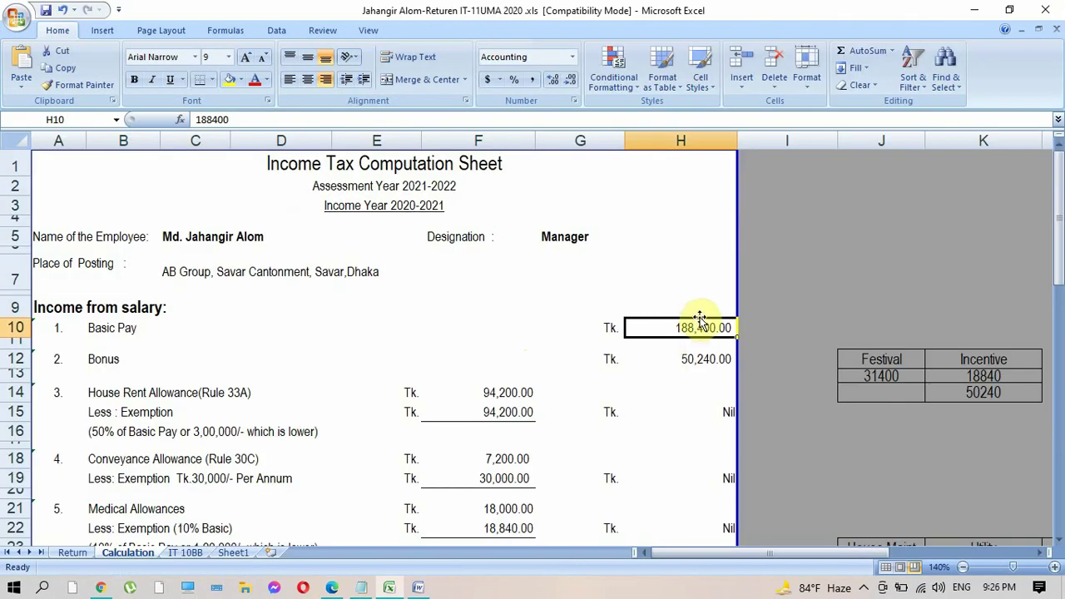
type("3")
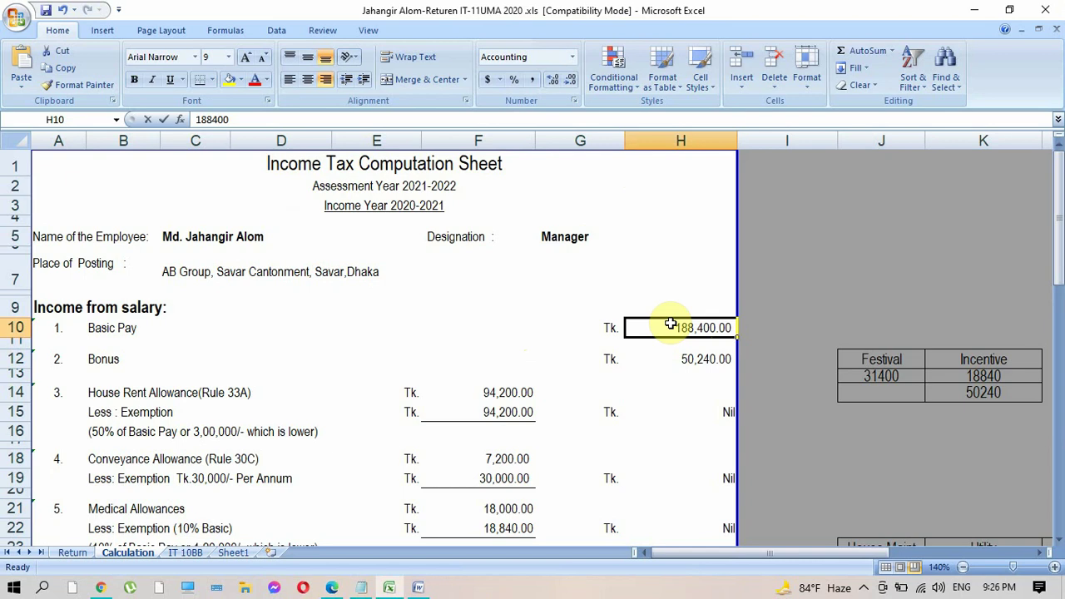
type("9")
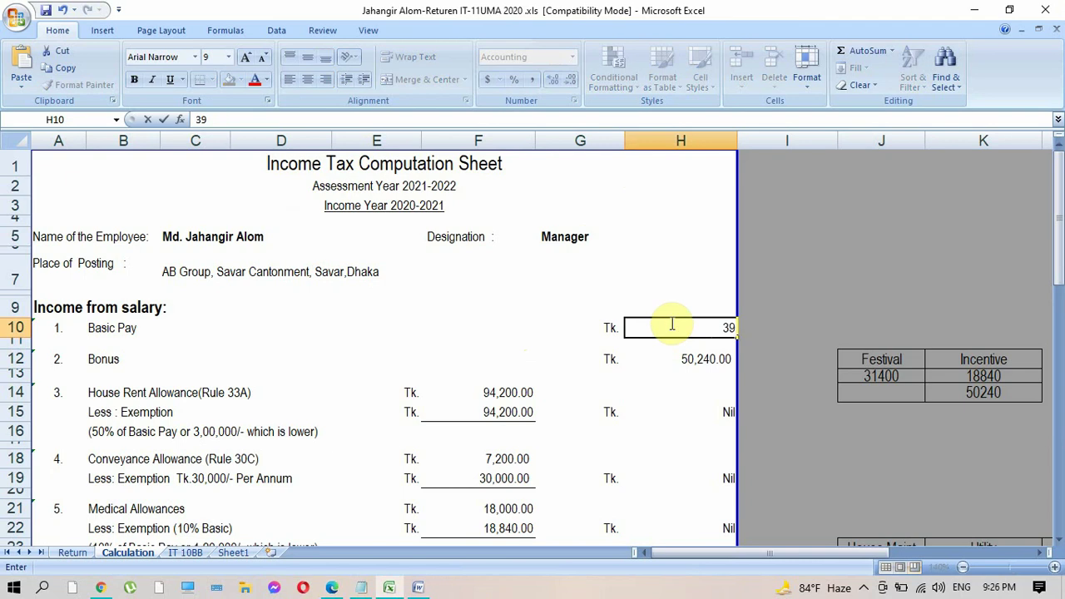
type("3")
type("873")
key("Return")
- Enter 37,000 as the Bonus in H12
key("Down")
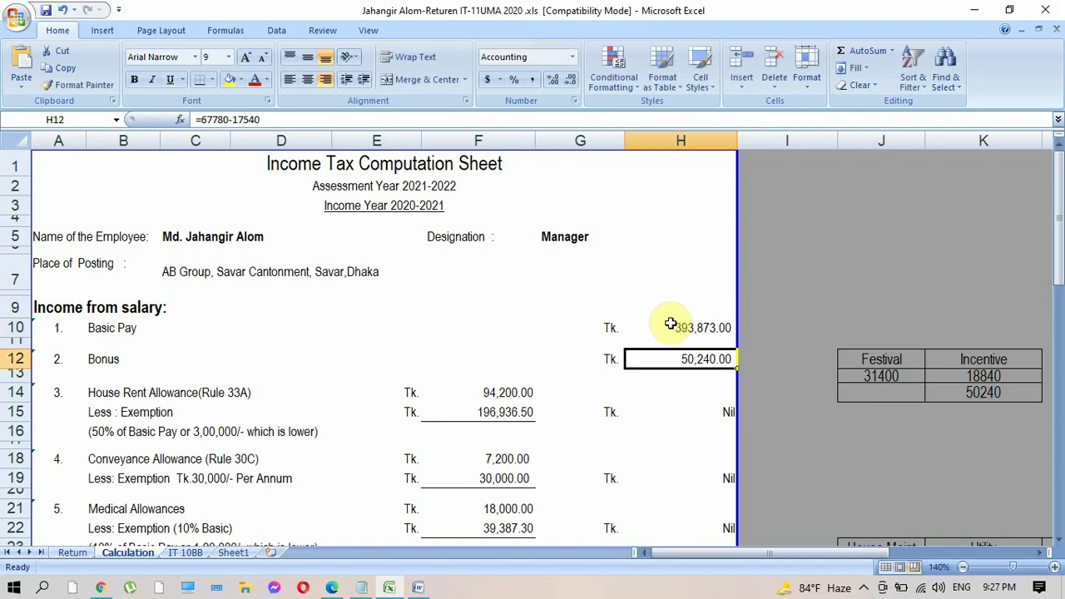
key("alt+Tab")
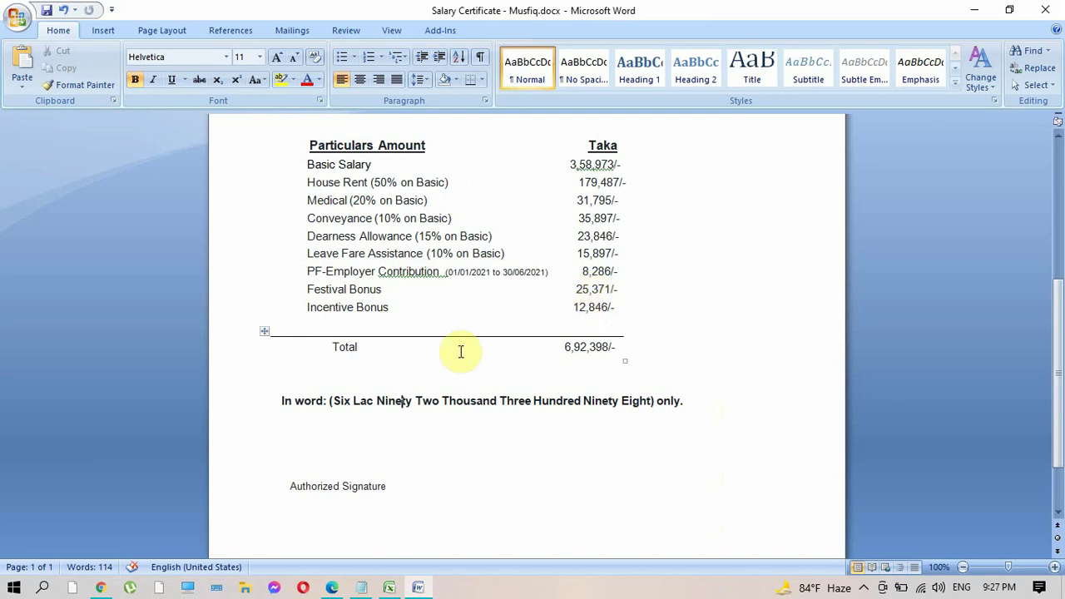
key("alt+Tab")
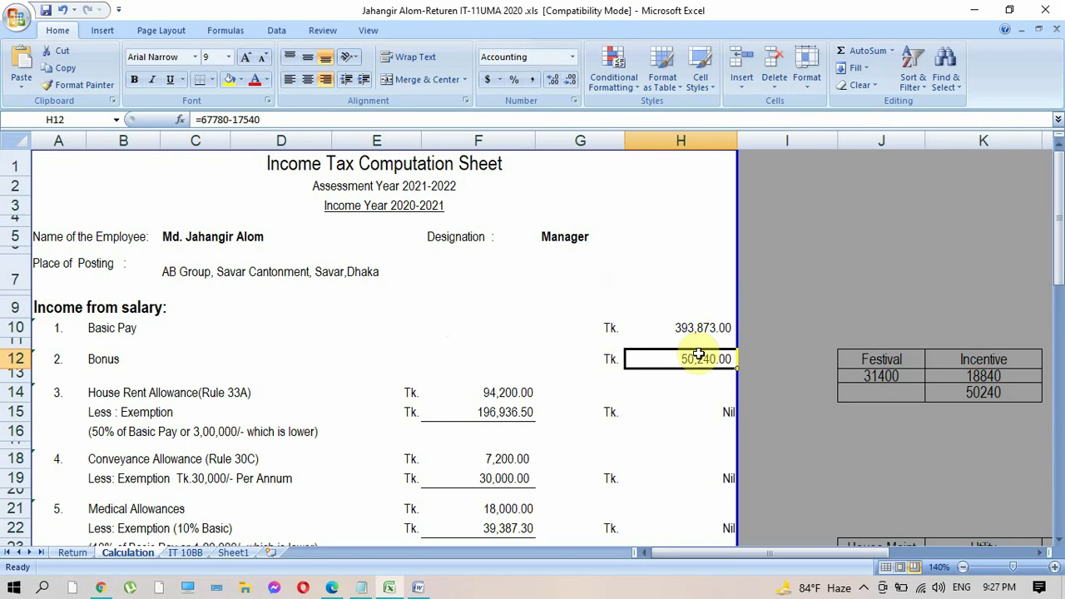
type("37/")
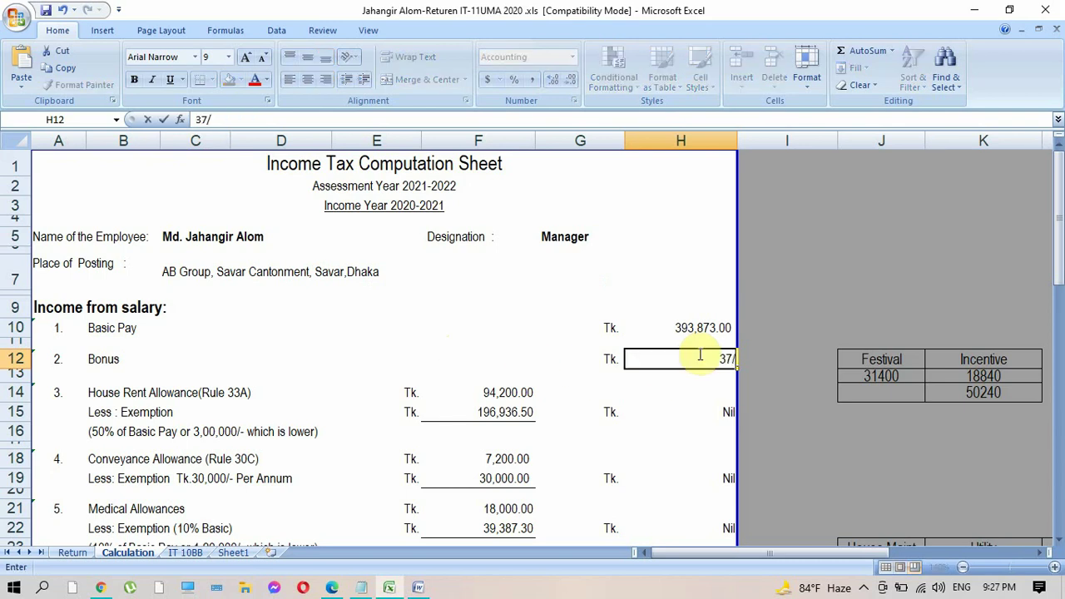
type("//")
key("BackSpace")
key("BackSpace")
key("BackSpace")
type("0")
type("00")
key("Return")
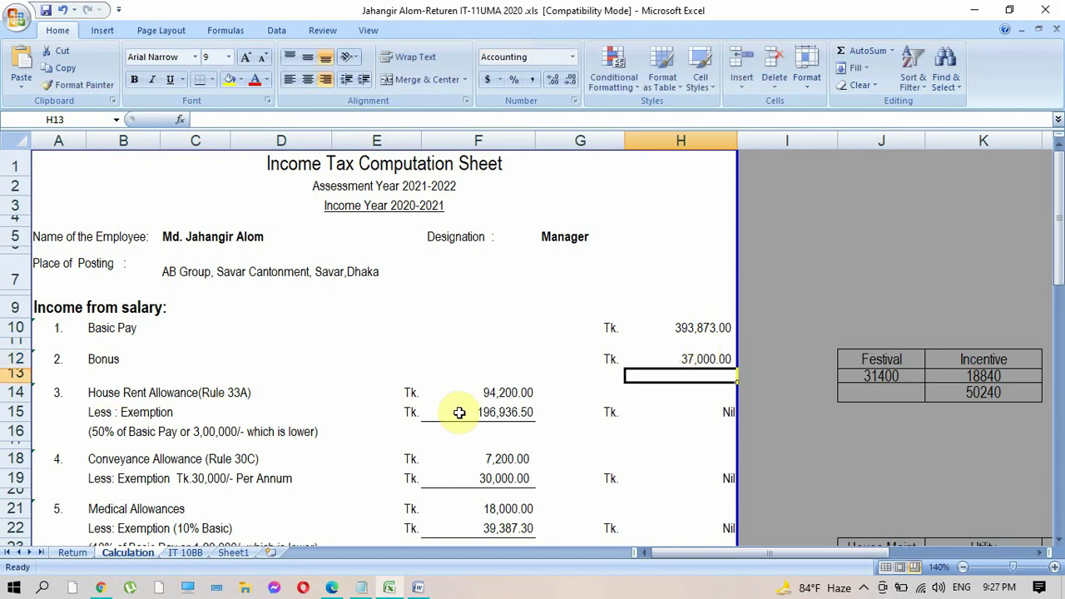
- Set F14 to =H10*0.5 so House Rent Allowance equals 196,936.50, leaving taxable Nil
left_click(503, 391)
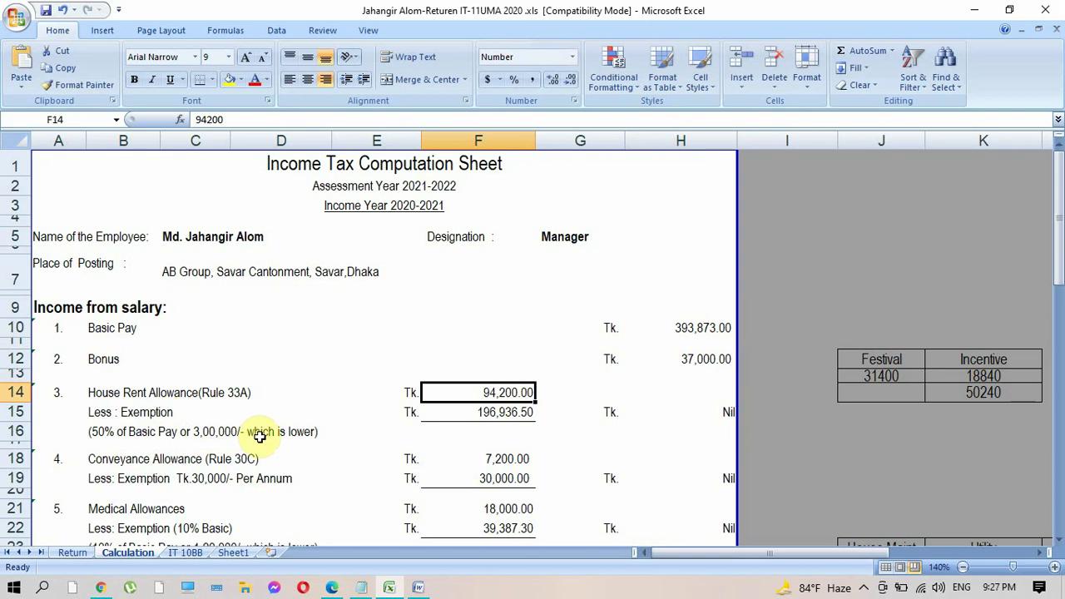
left_click(493, 414)
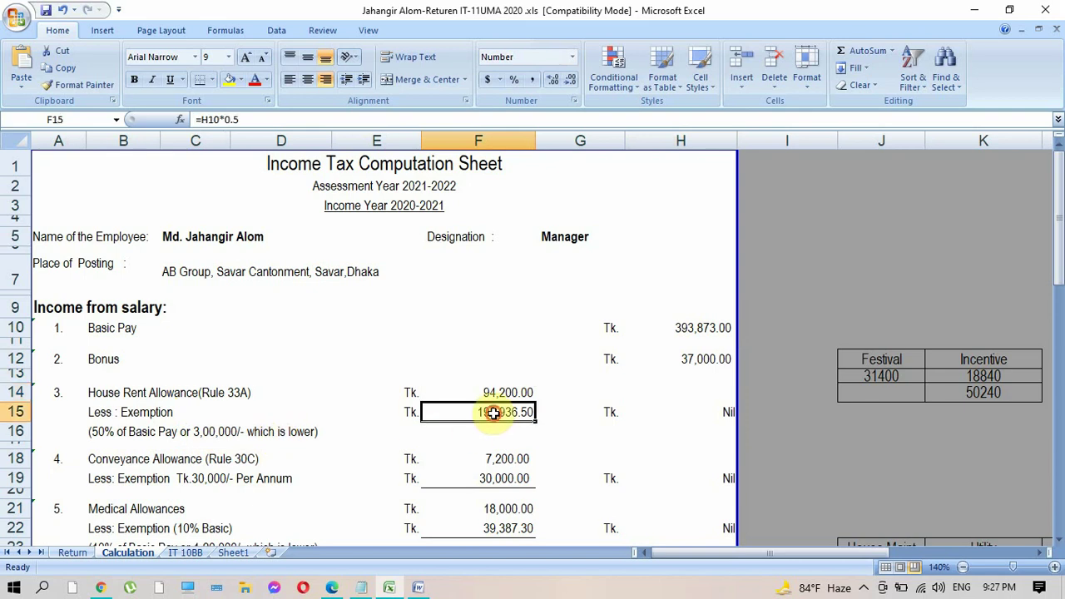
left_click(487, 393)
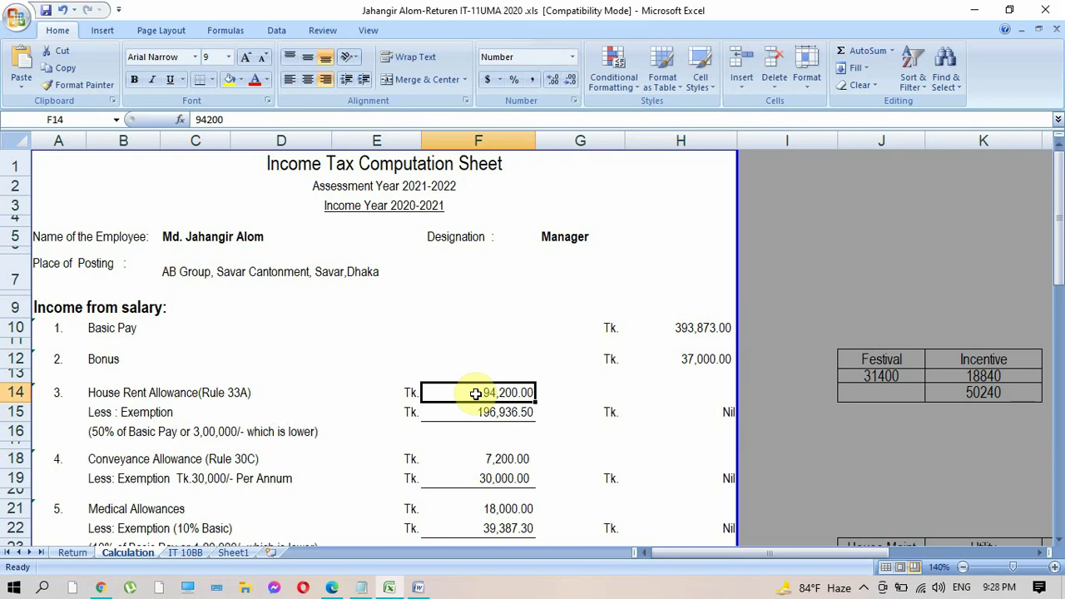
type("=")
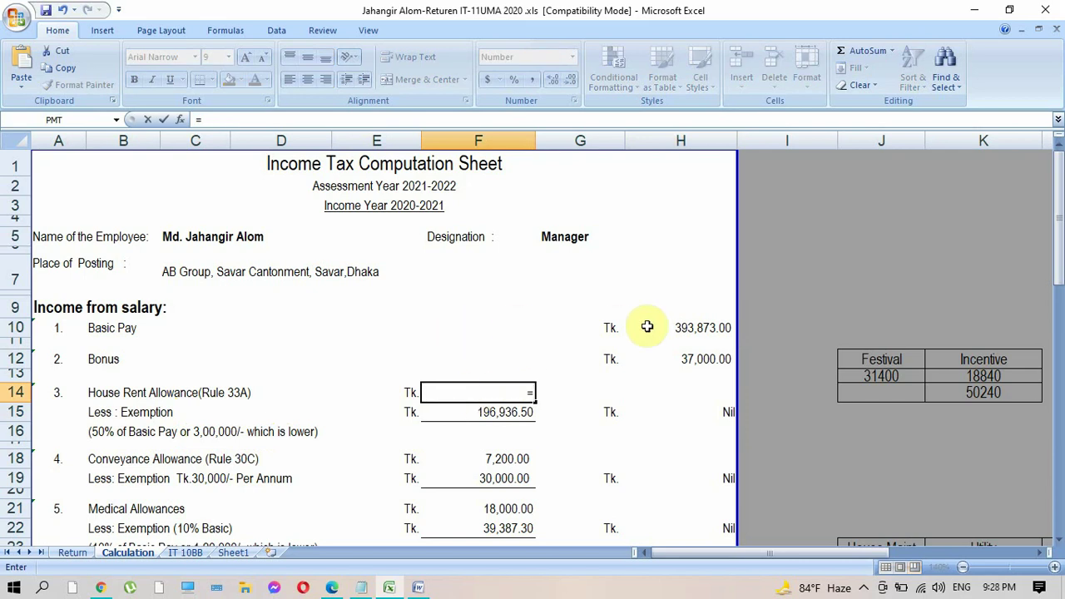
left_click(683, 328)
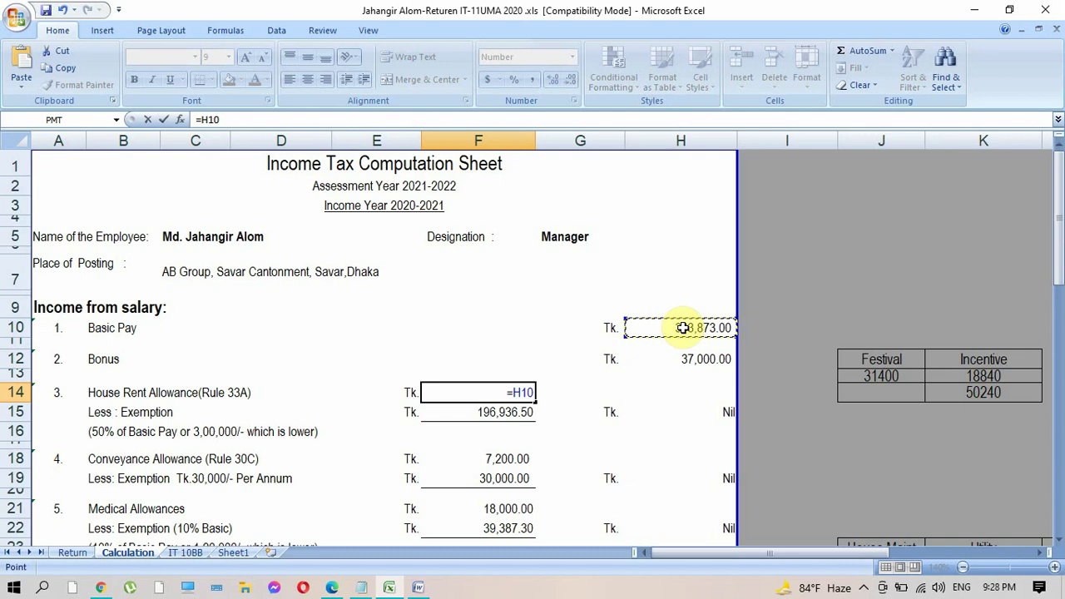
type("*")
type("5")
type("0")
key("BackSpace")
key("BackSpace")
type("0.5")
key("Return")
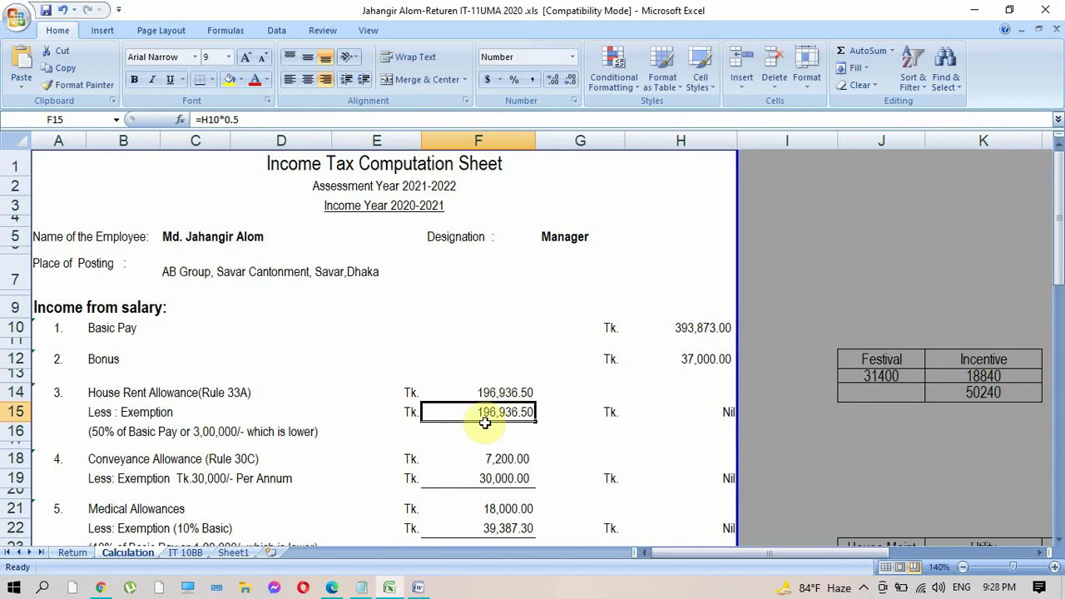
left_click(717, 411)
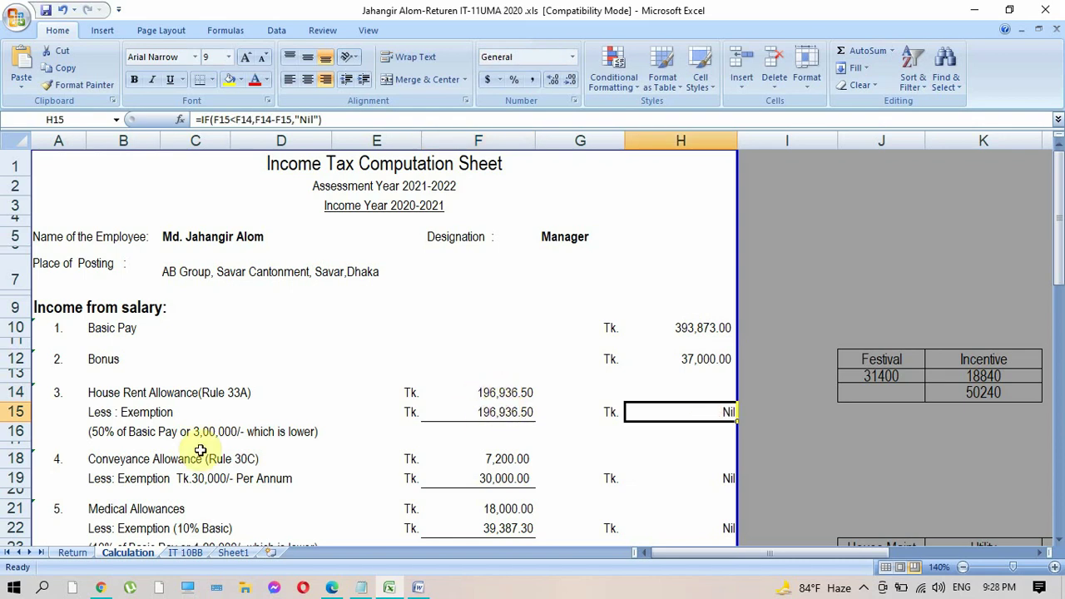
- Enter 35,897 as Conveyance Allowance in F18, leaving 5,897 taxable in H19
left_click(502, 458)
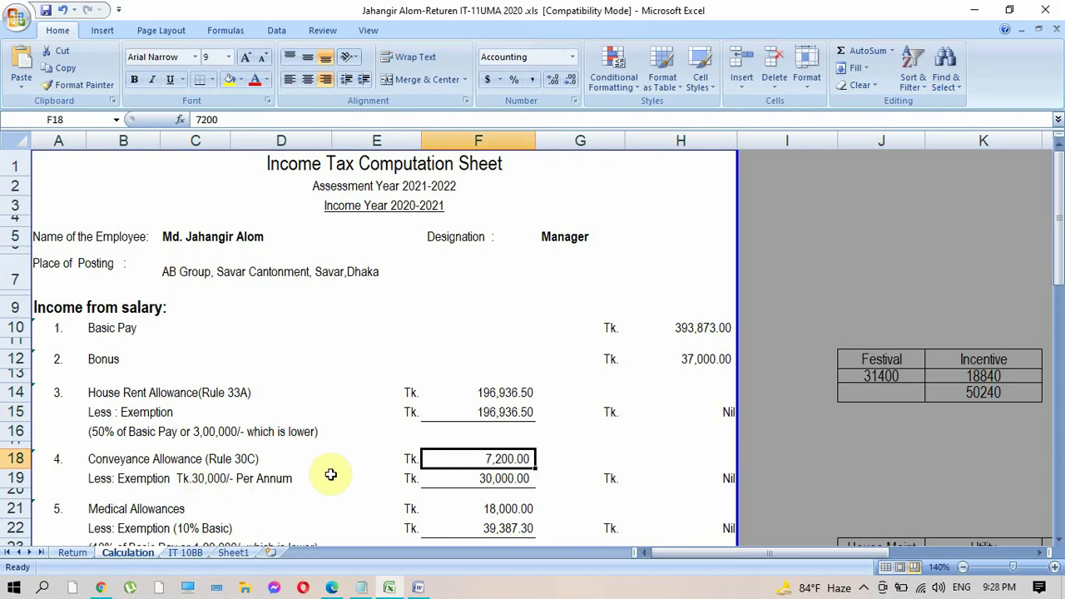
left_click(497, 479)
left_click(497, 458)
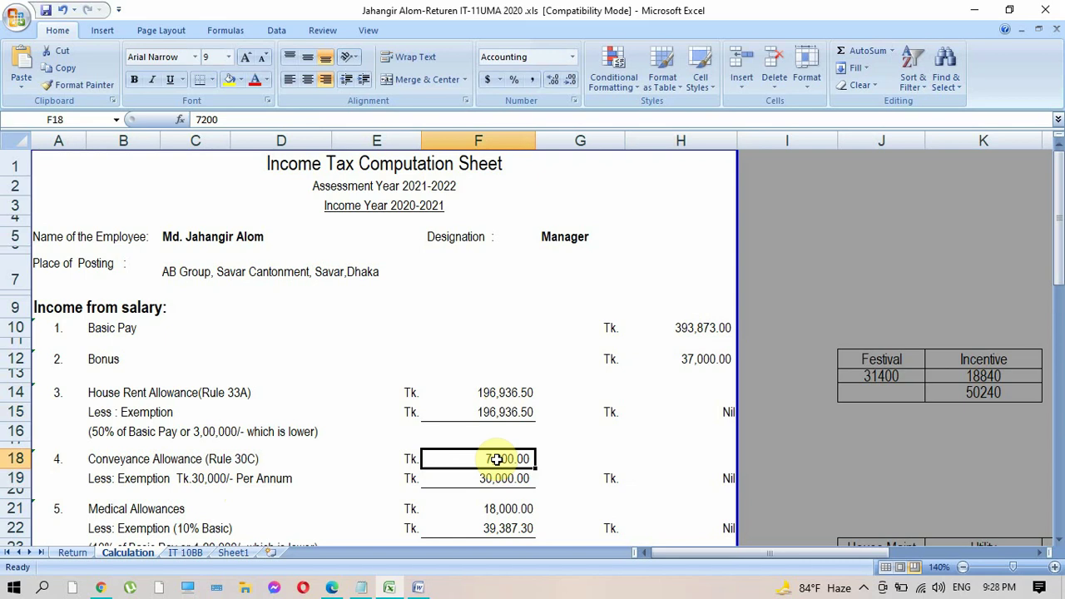
key("alt+Tab")
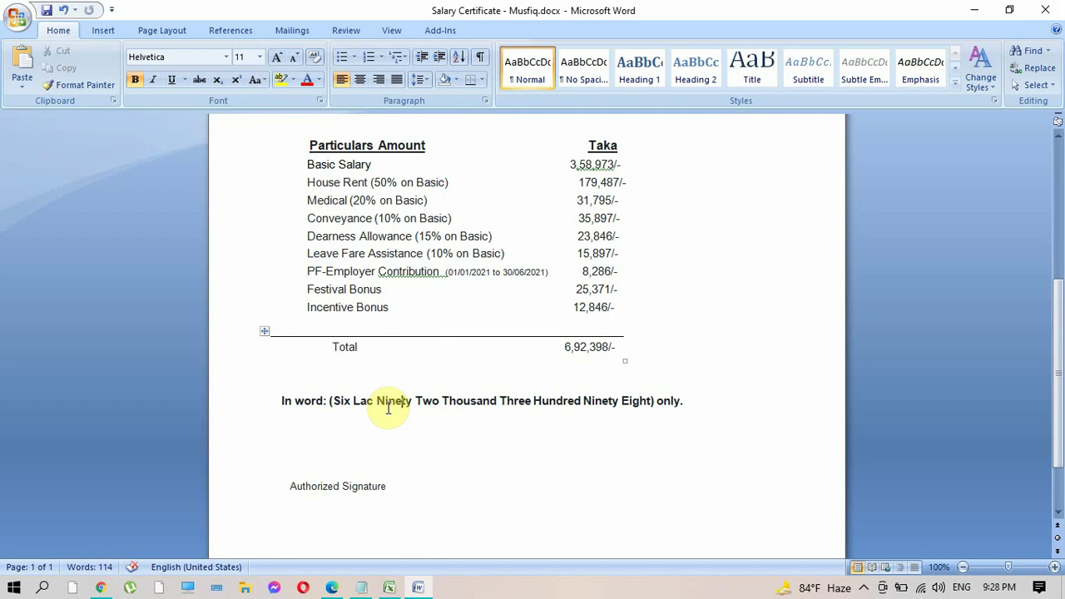
key("alt+Tab")
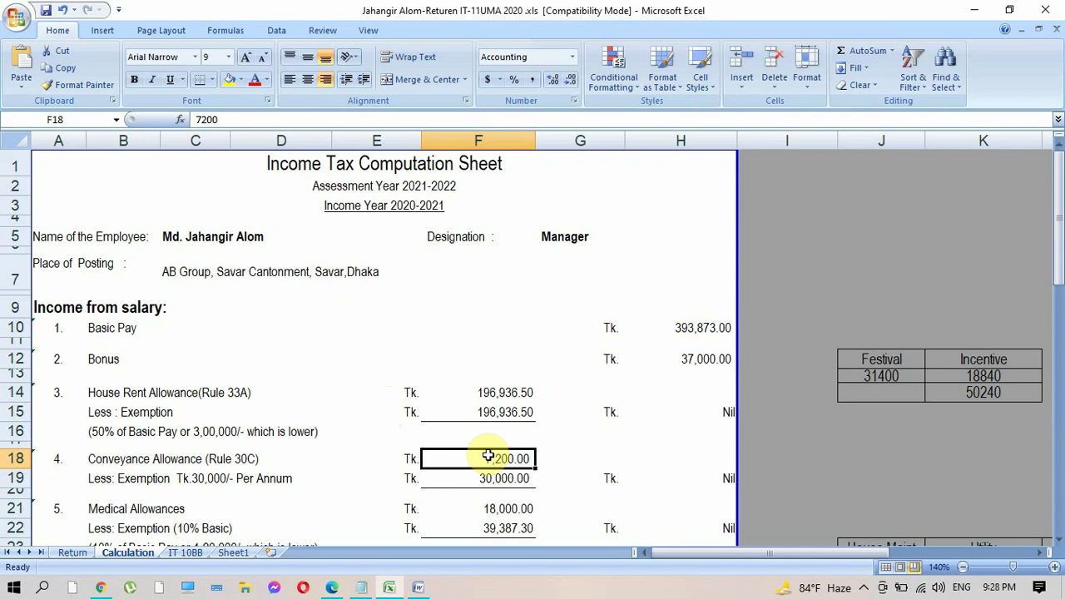
type("35")
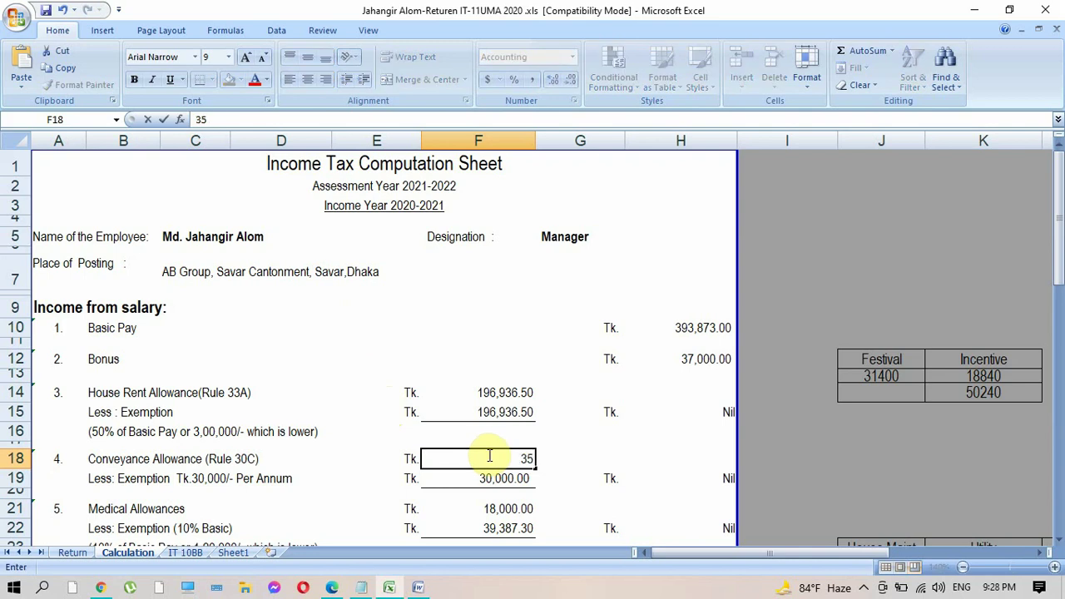
type(",897")
key("Return")
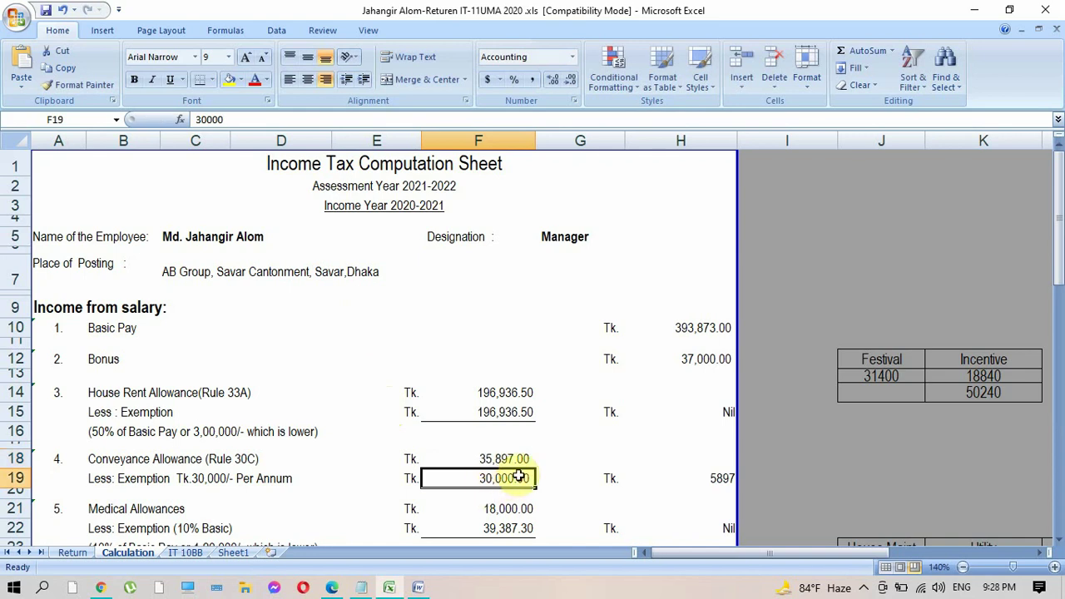
left_click(723, 479)
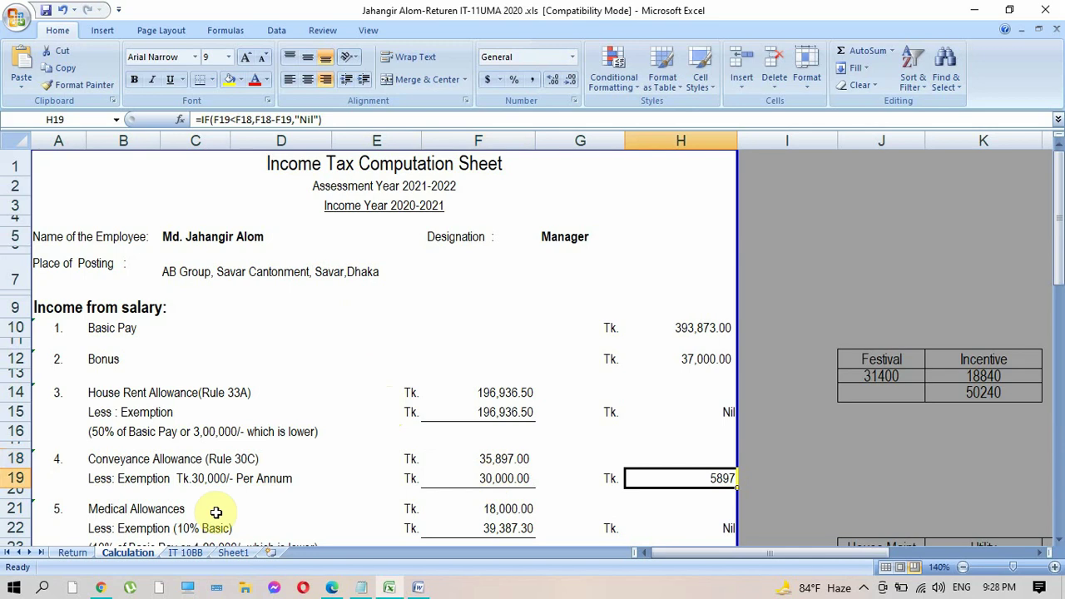
left_click(485, 510)
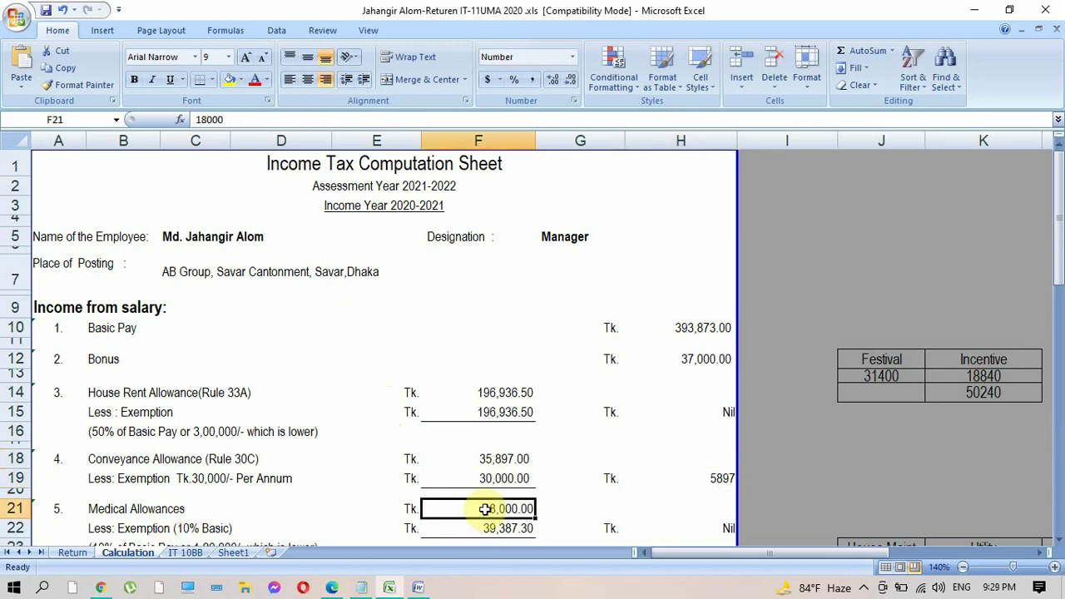
- Enter 31,795 as Medical Allowances in F21, as shown on the salary certificate
key("Down")
key("Down")
key("Down")
key("Down")
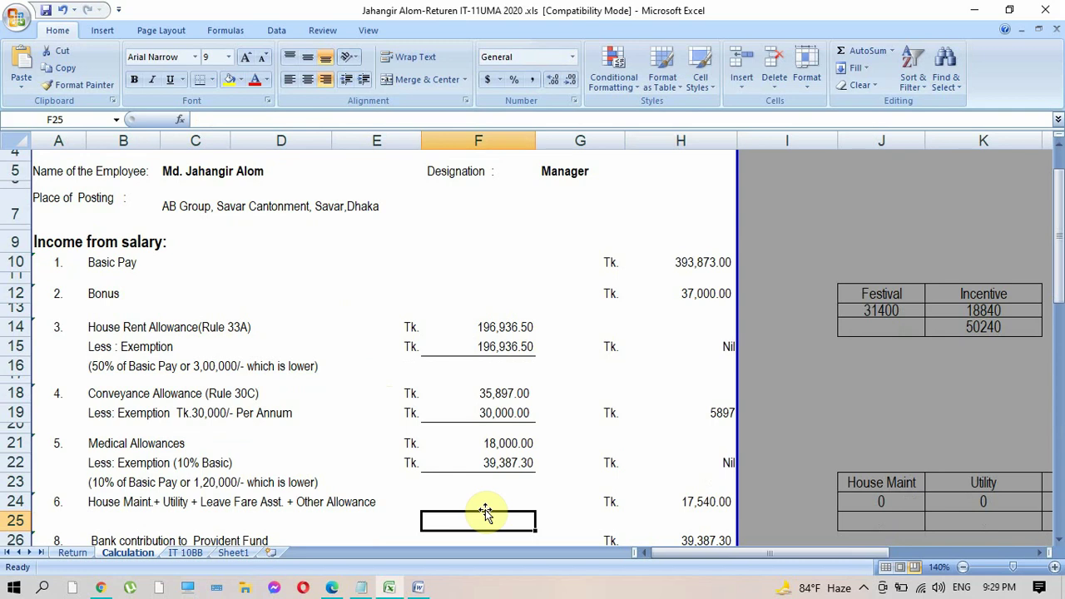
key("Up")
key("Up")
key("Up")
key("Up")
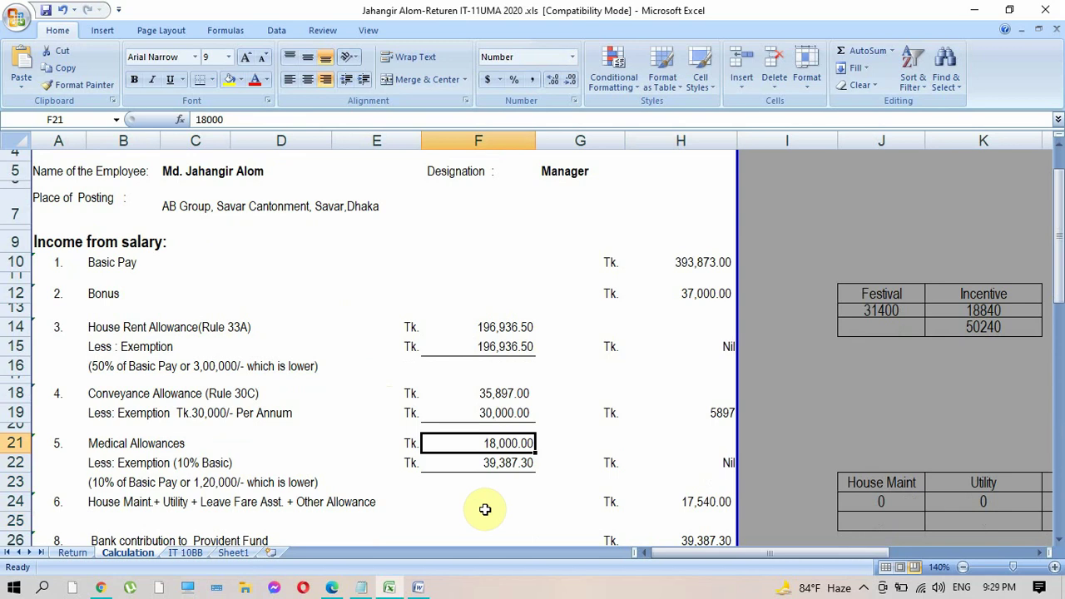
key("alt+Tab")
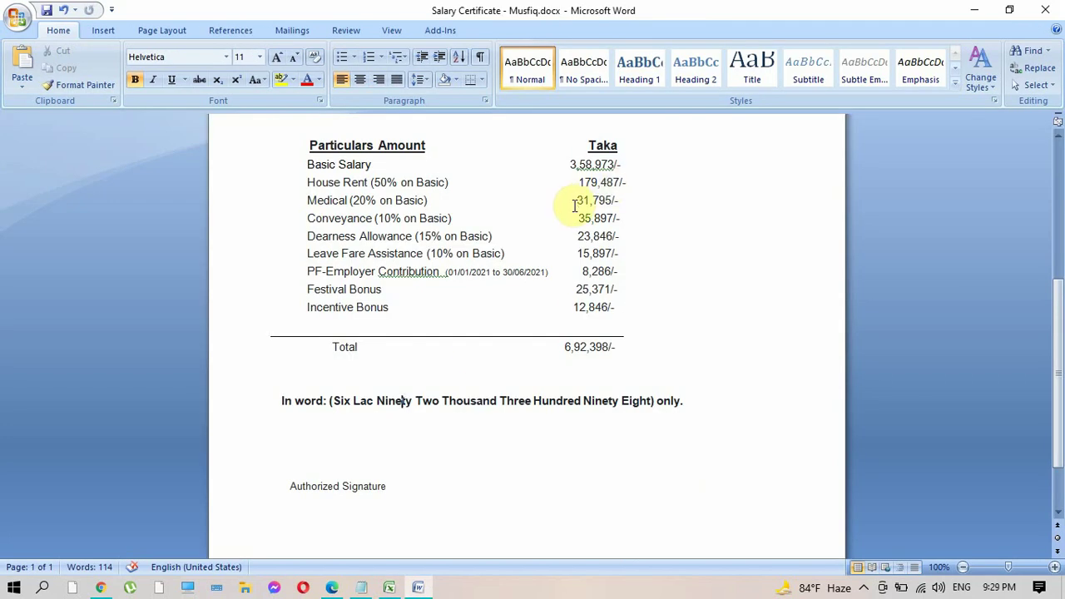
key("alt+Tab")
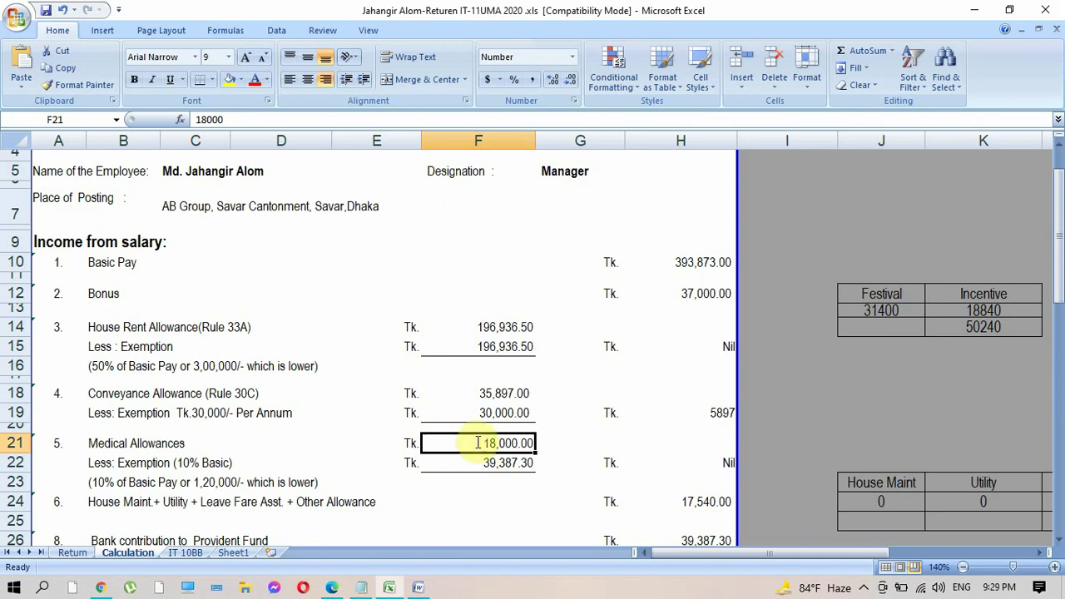
type("3179")
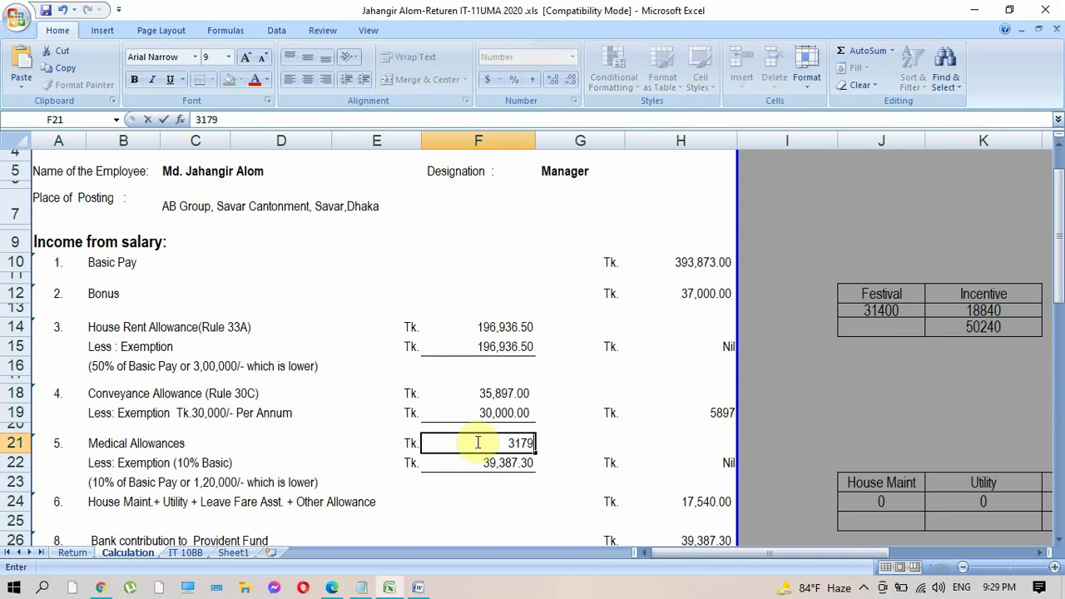
type("5")
key("Return")
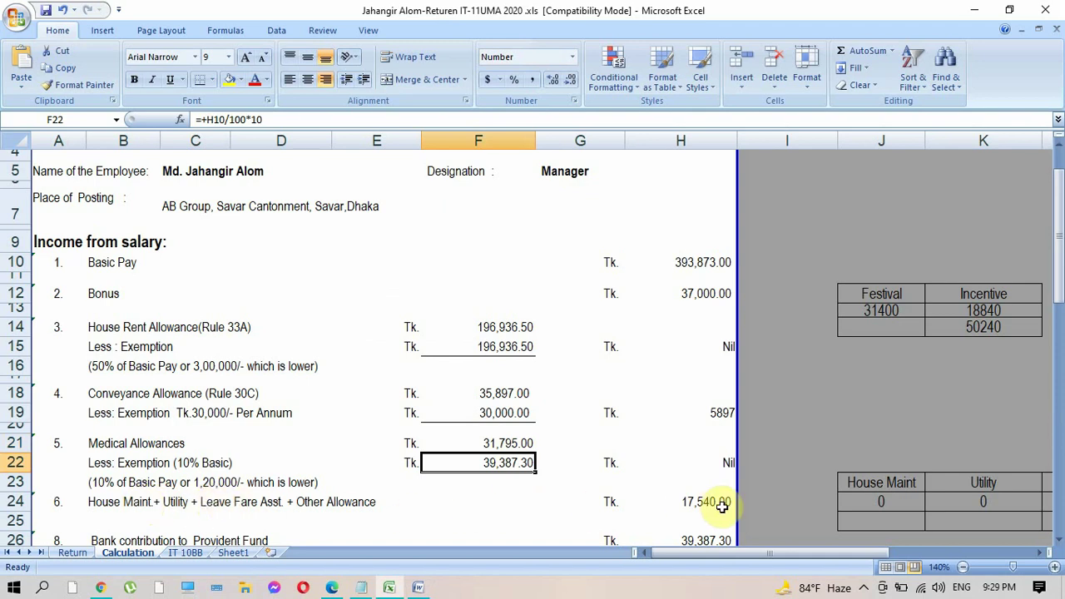
left_click(696, 500)
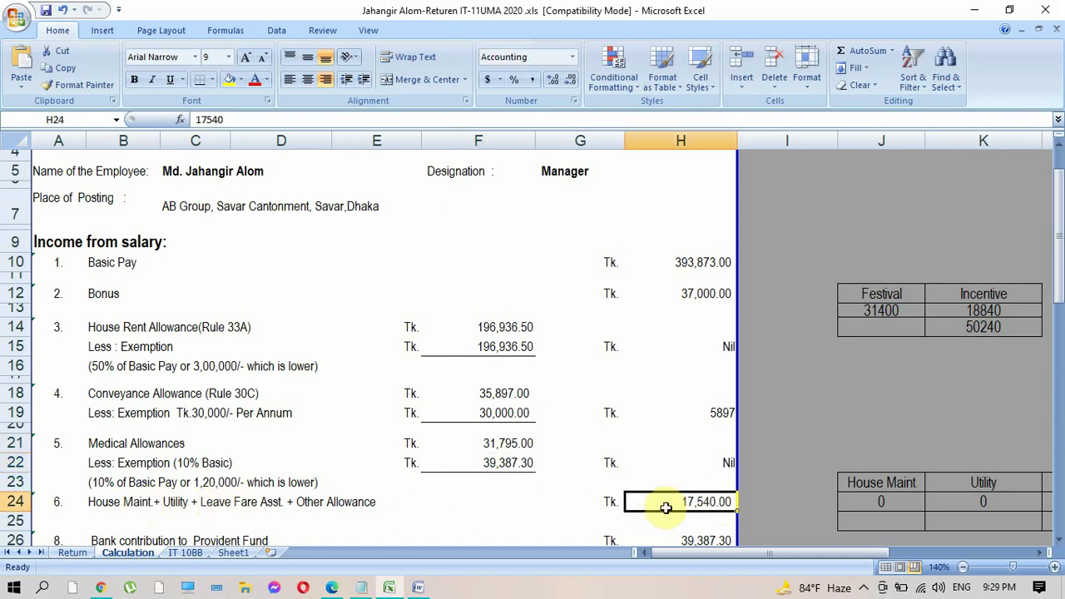
key("Down")
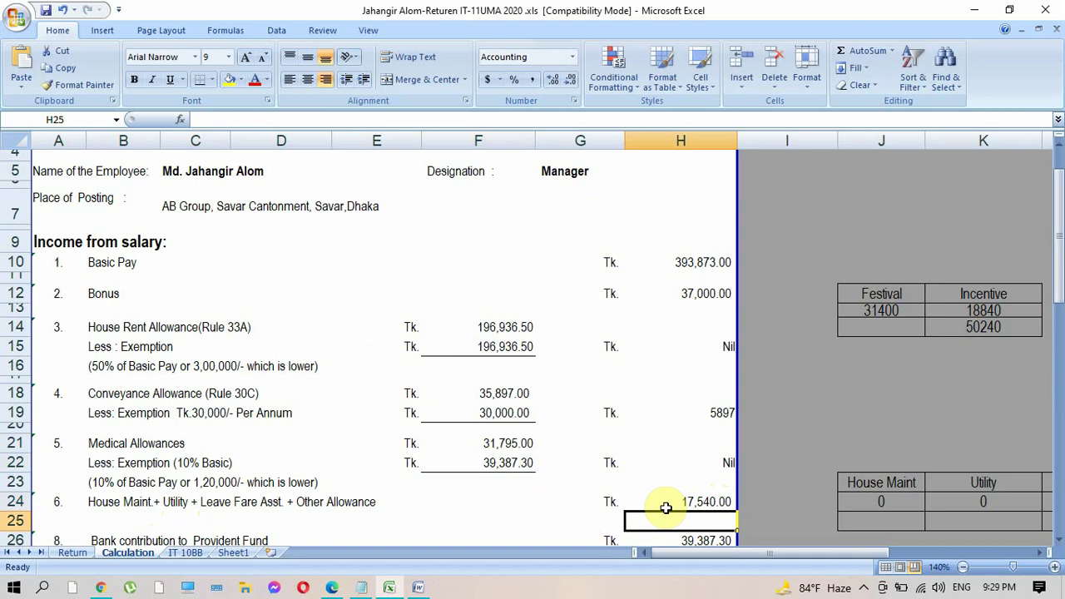
key("Down")
key("Down")
key("Down")
key("Down")
key("Down")
key("Down")
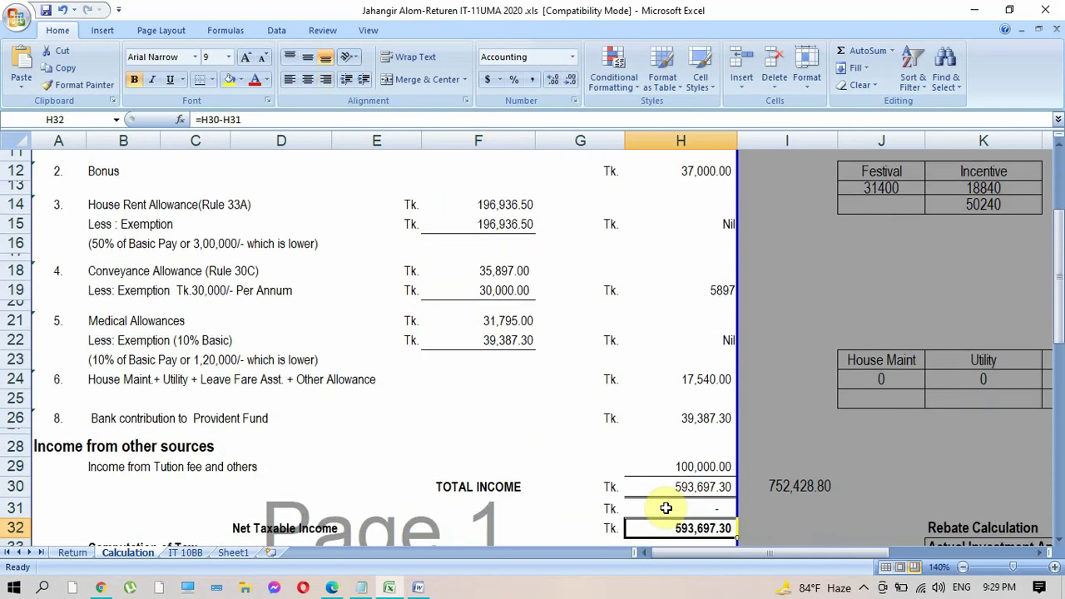
key("Down")
key("Down")
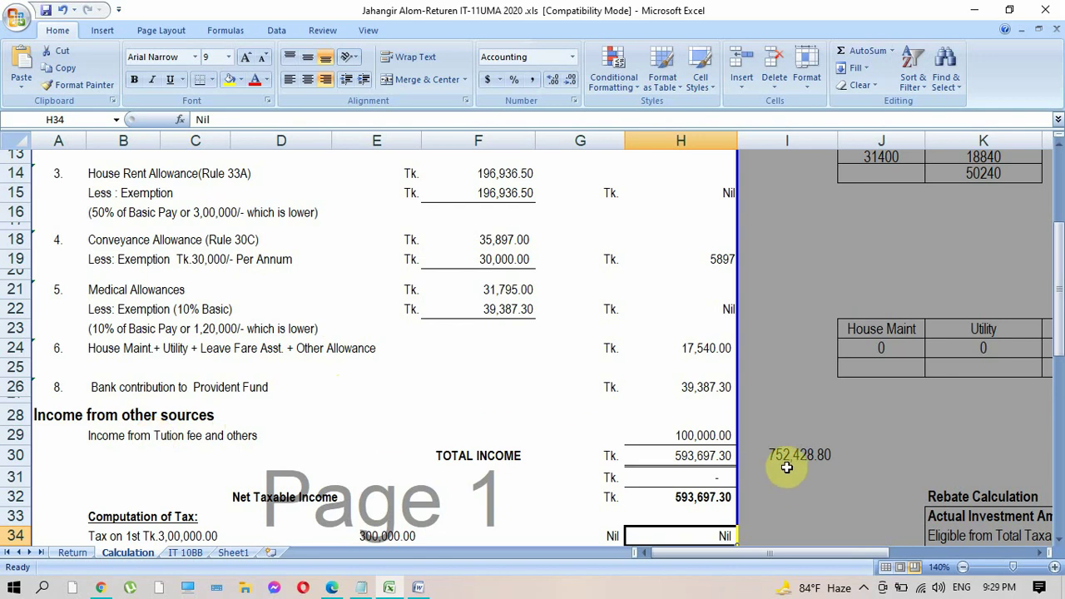
left_click(705, 436)
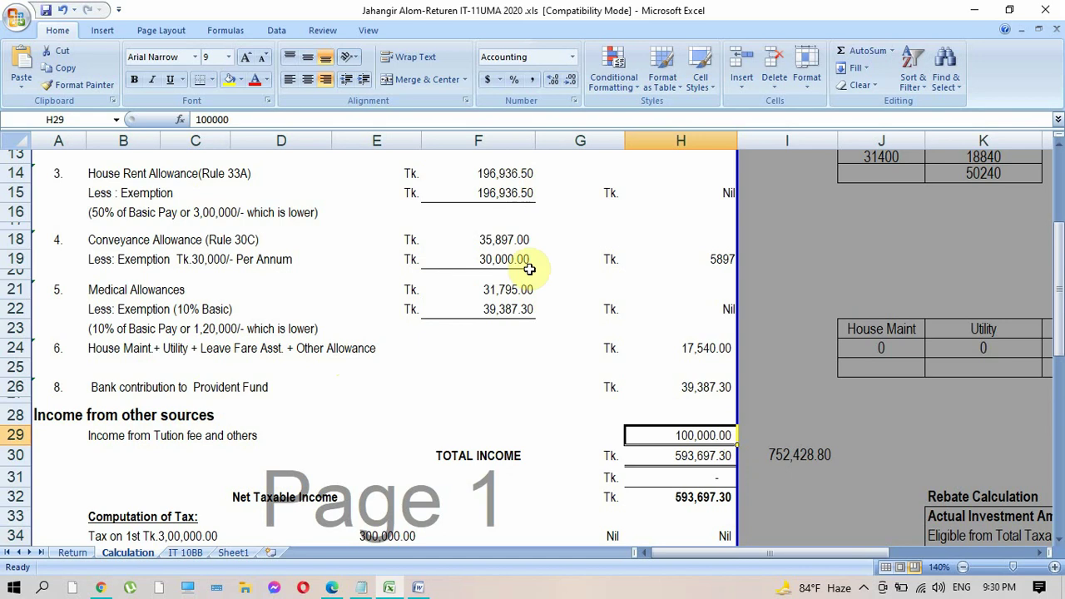
left_click_drag(1061, 283, 1058, 345)
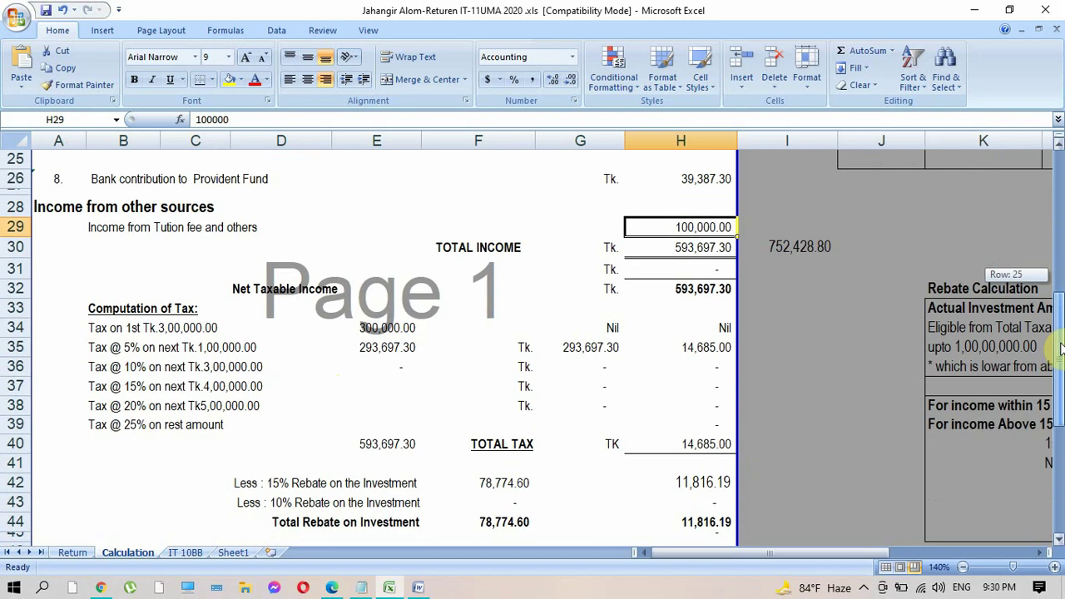
left_click(381, 349)
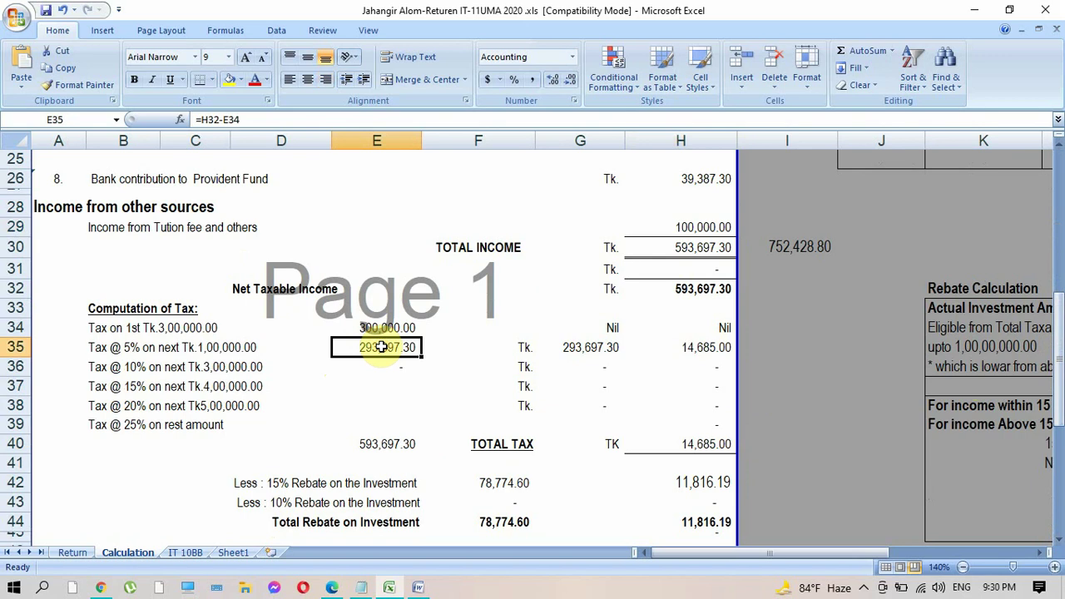
- Enter 100,000 as the 5% slab amount in E35
type("1")
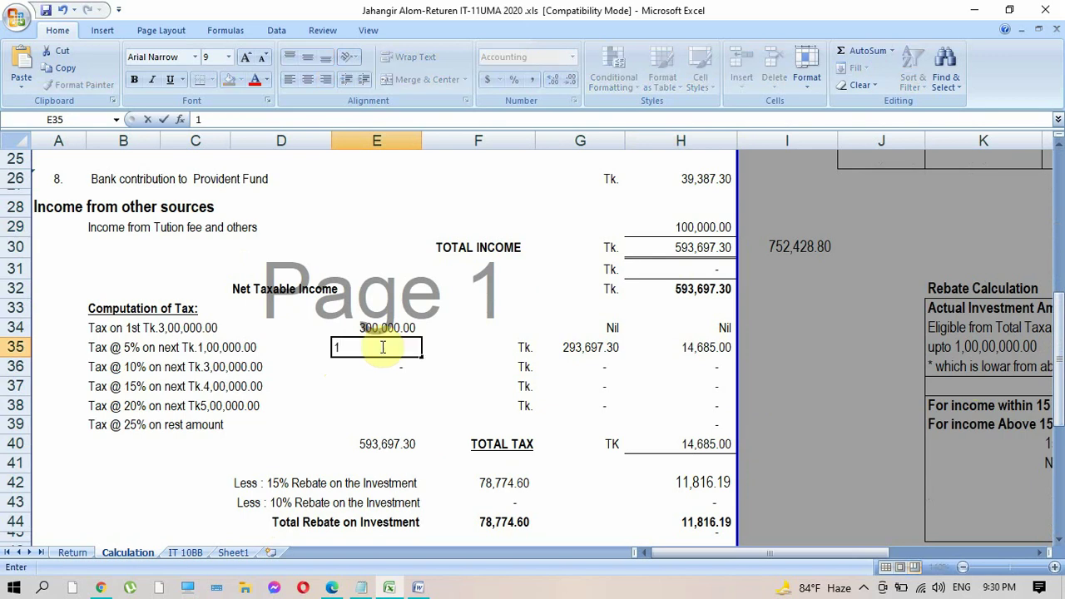
type("//")
key("BackSpace")
key("BackSpace")
type("00000")
key("Return")
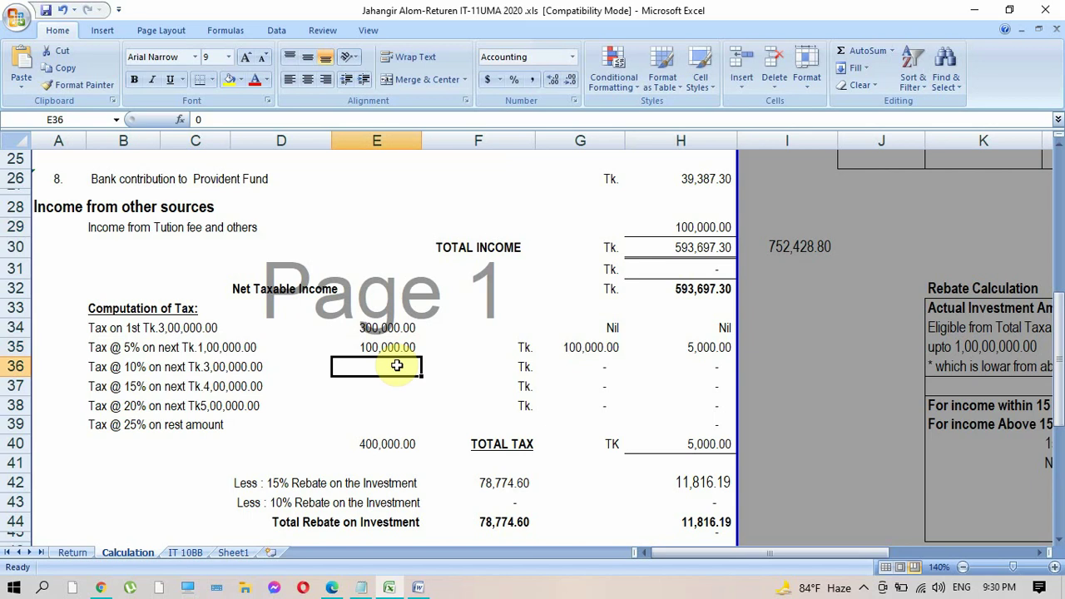
- Set the 10% slab in E36 to =H30-E34-E35, giving 193,697.30
type("=")
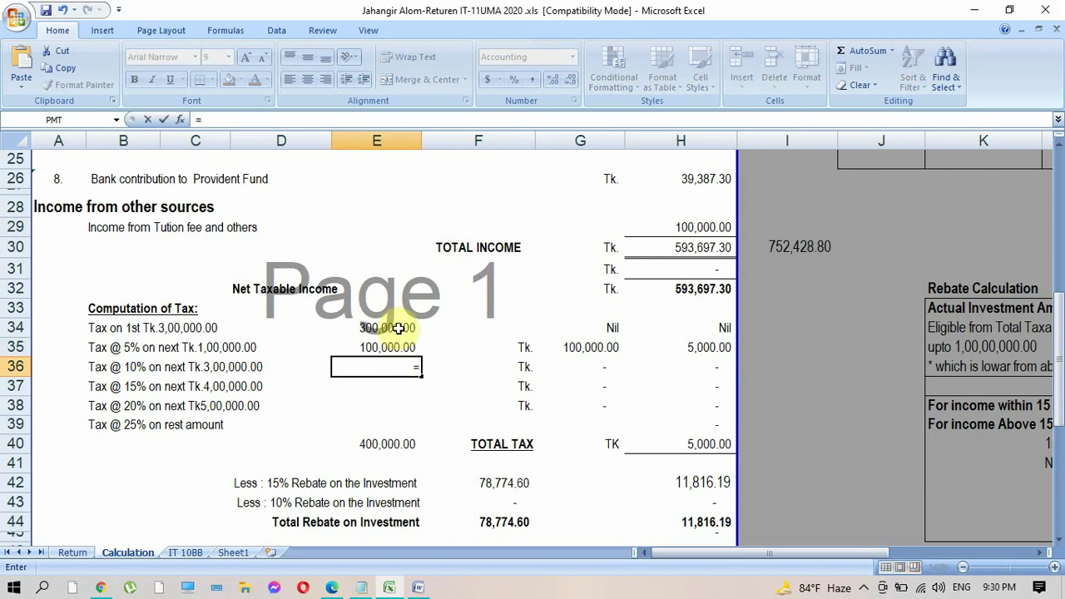
left_click(665, 250)
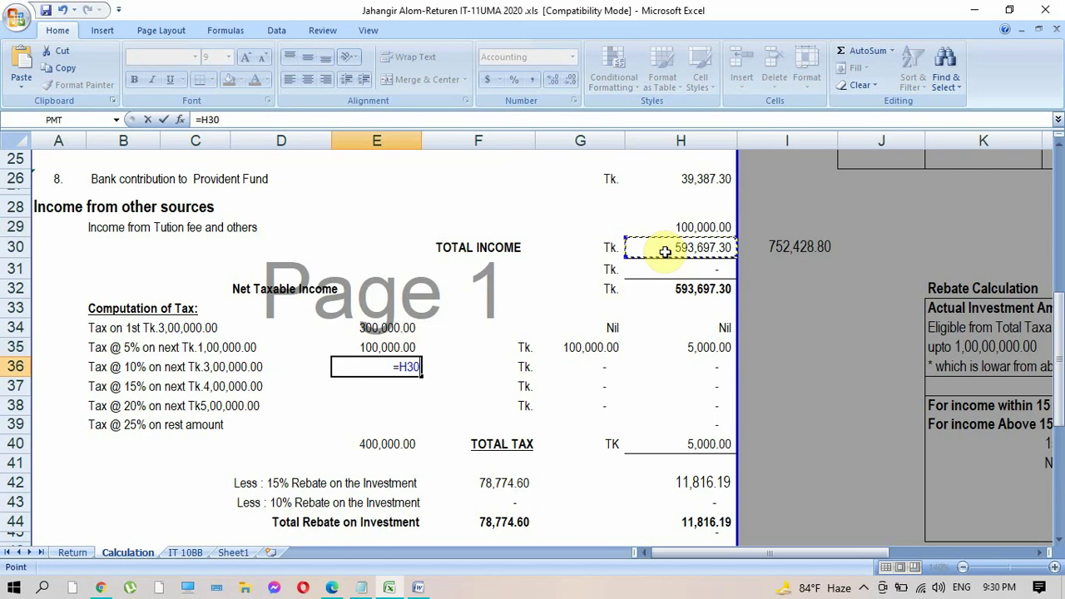
type("-")
left_click(395, 328)
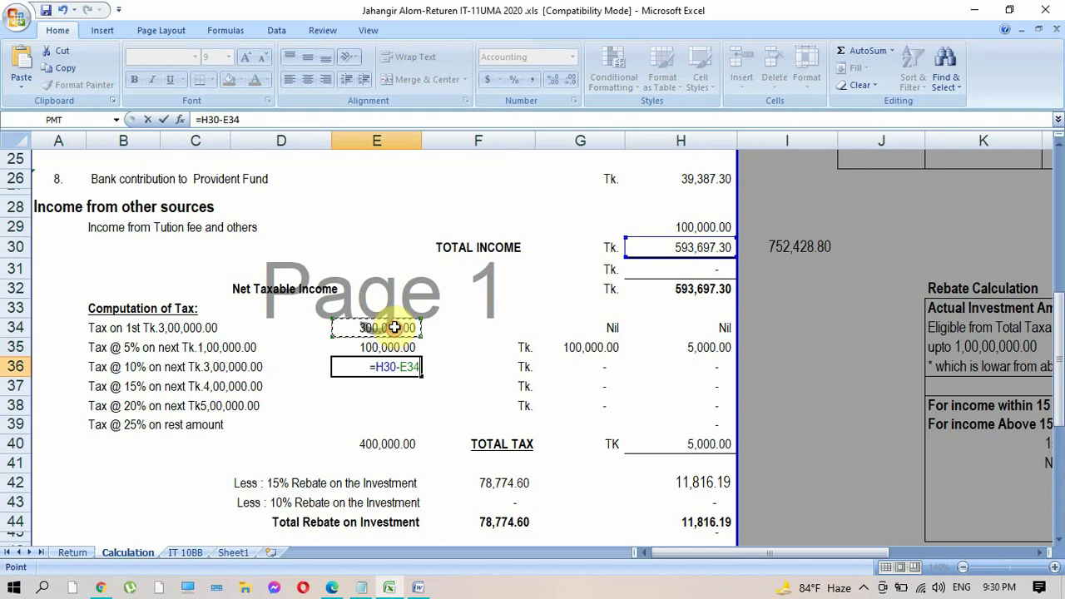
type("-")
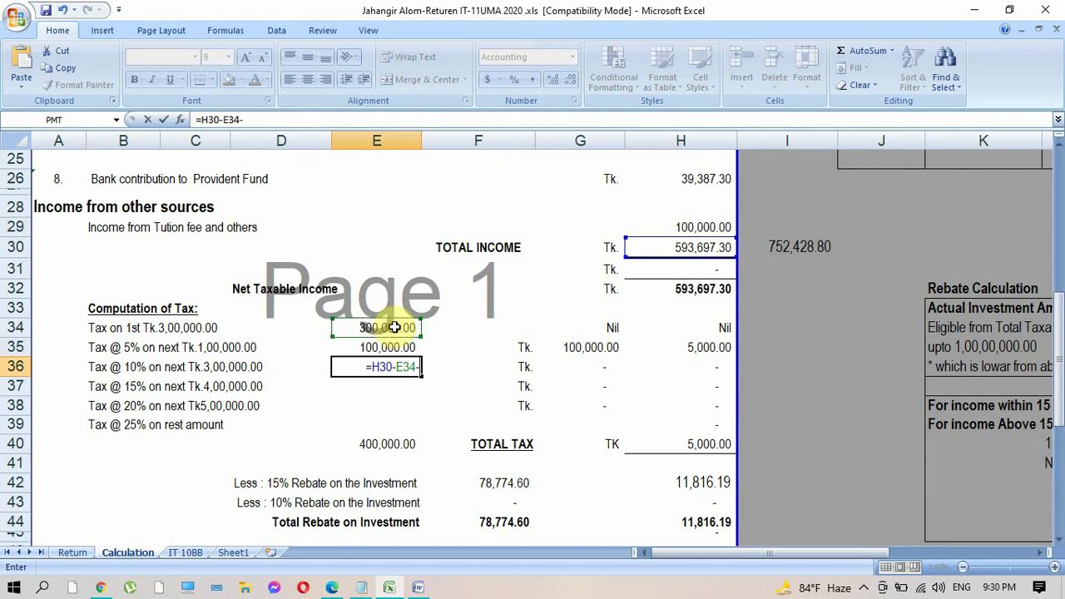
left_click(391, 347)
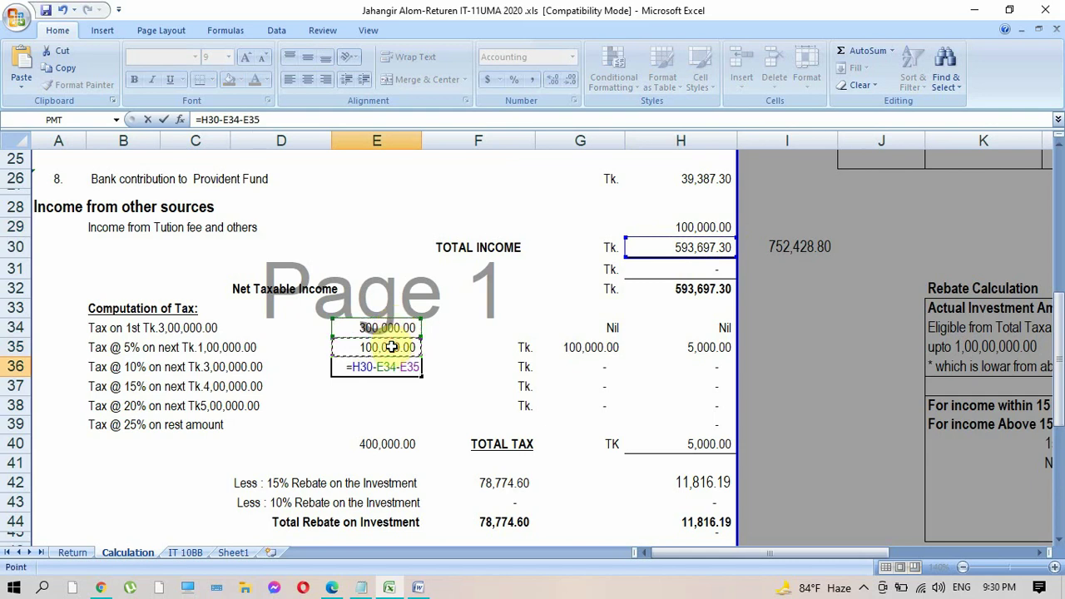
key("Return")
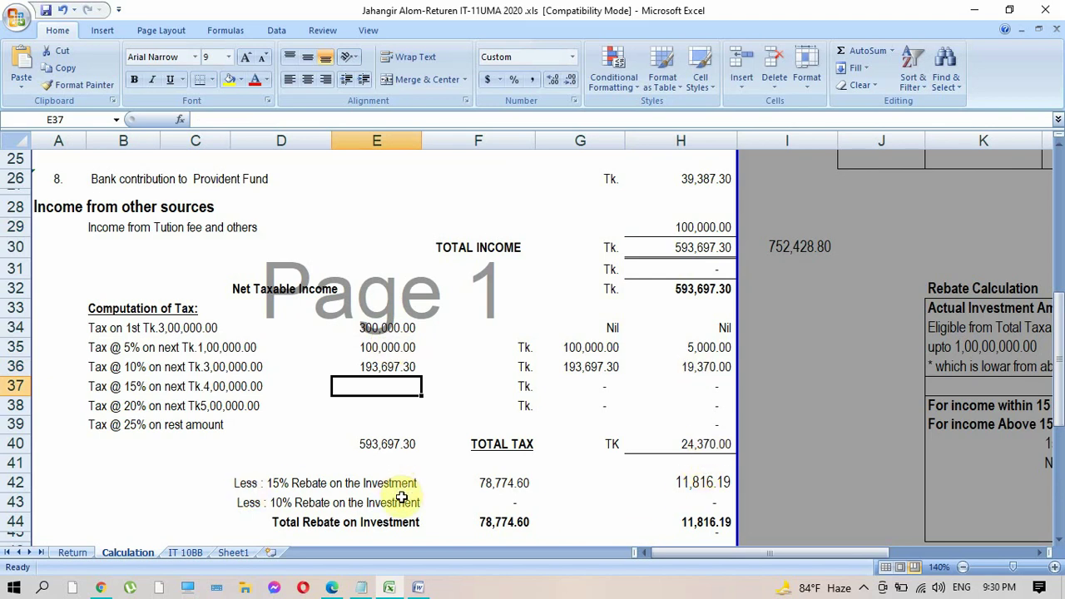
- Enter 60,000 for the monthly saving scheme (F55) and 10,000 for insurance premium (F56)
left_click(493, 500)
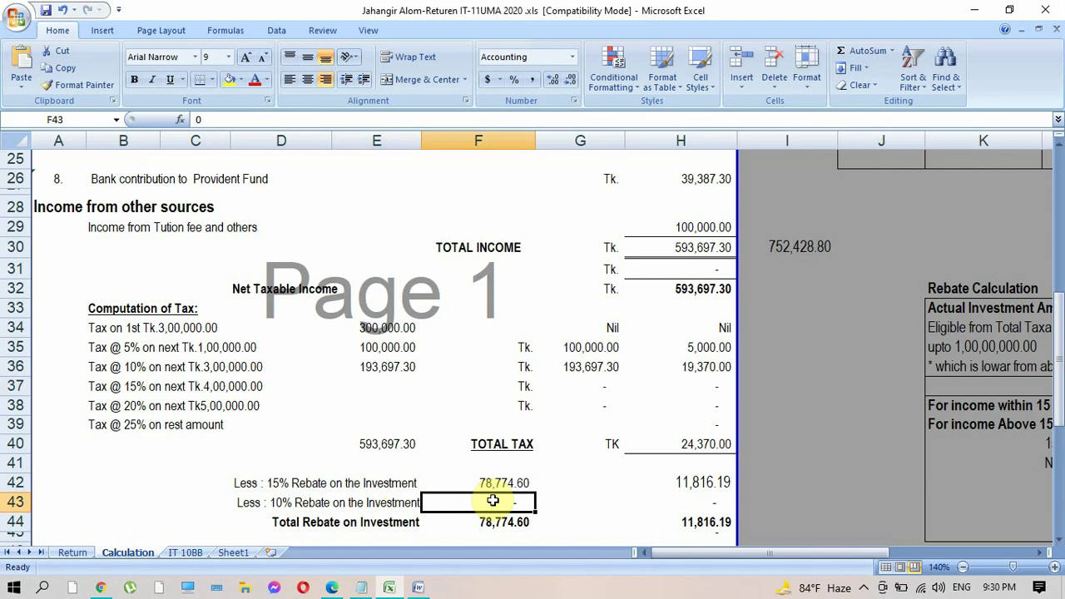
key("Down")
key("Down")
key("Down")
key("Down")
key("Down")
key("Down")
key("Down")
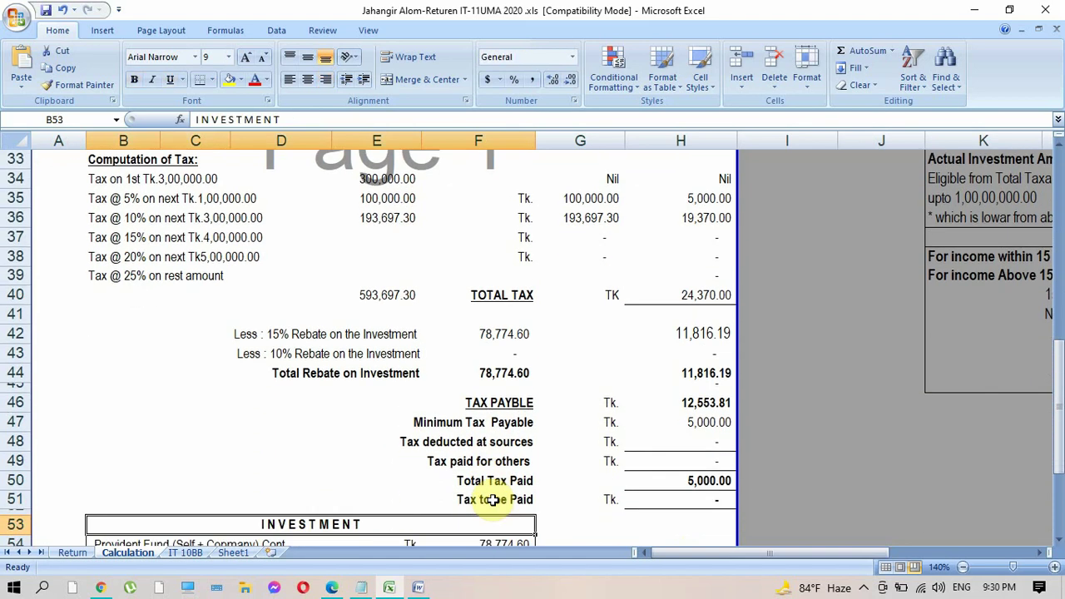
key("Down")
key("Down")
key("Down")
key("Down")
key("Down")
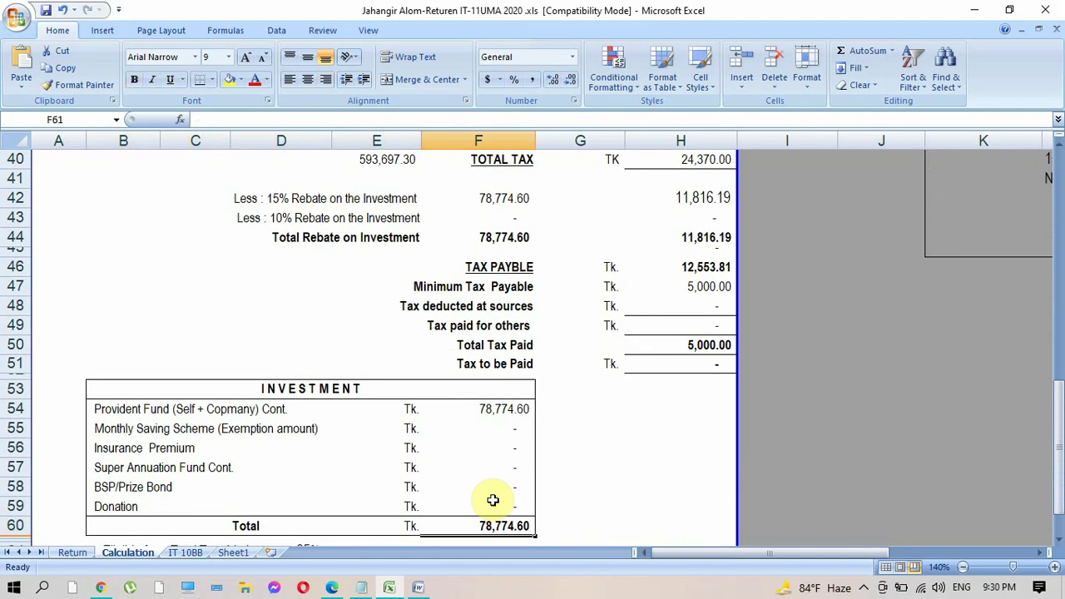
left_click(486, 410)
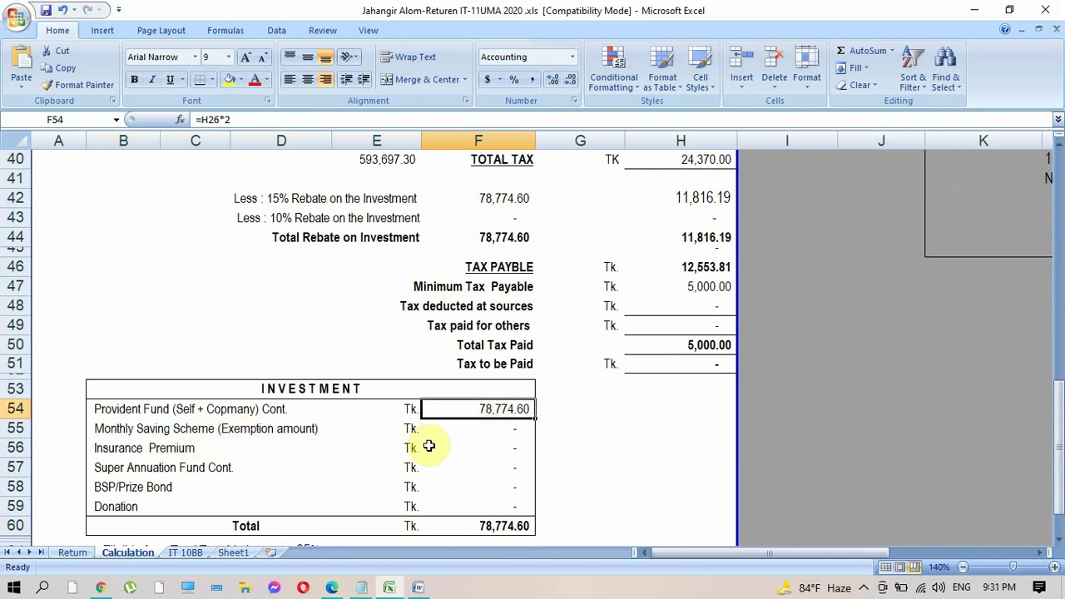
left_click(487, 427)
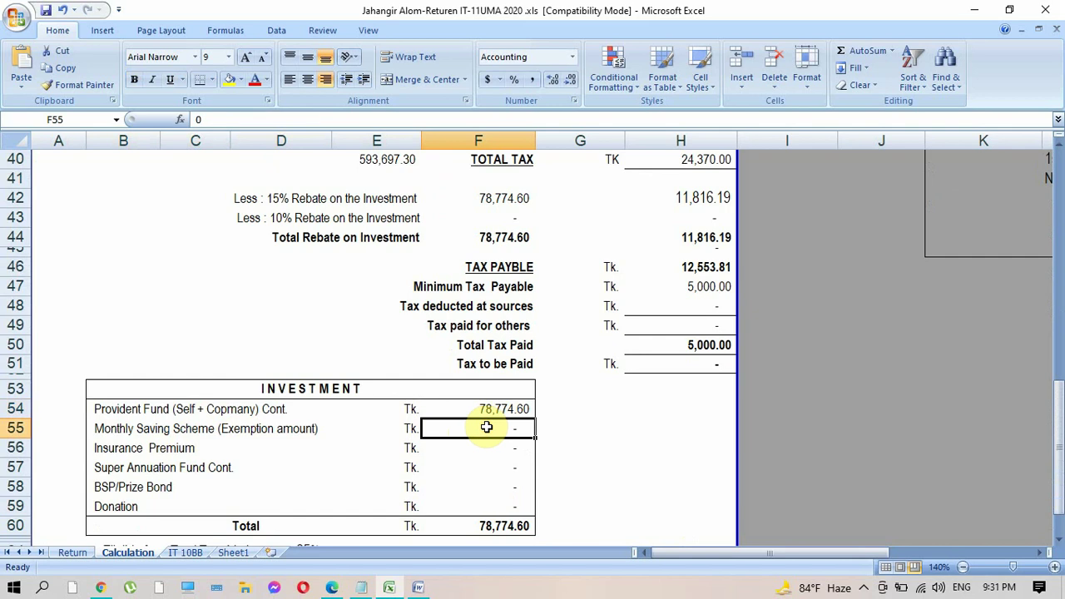
type("60000")
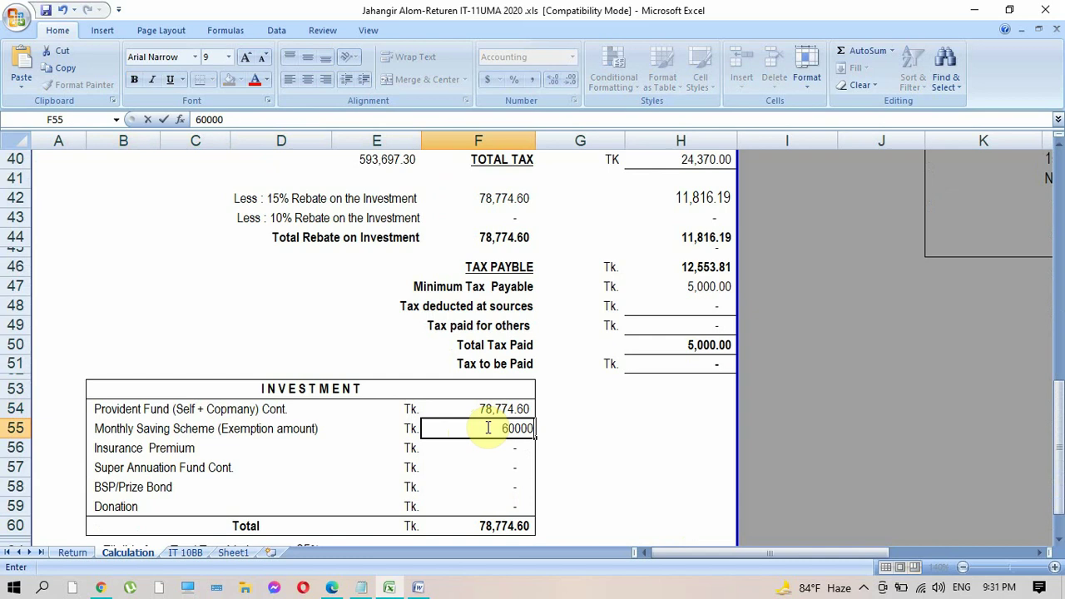
key("Return")
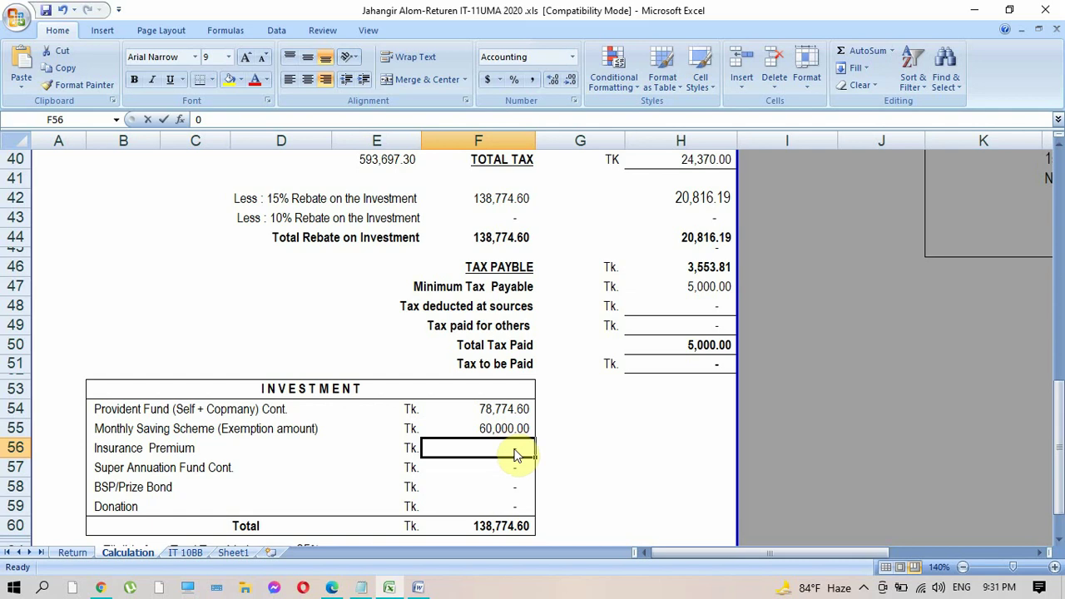
type("10000")
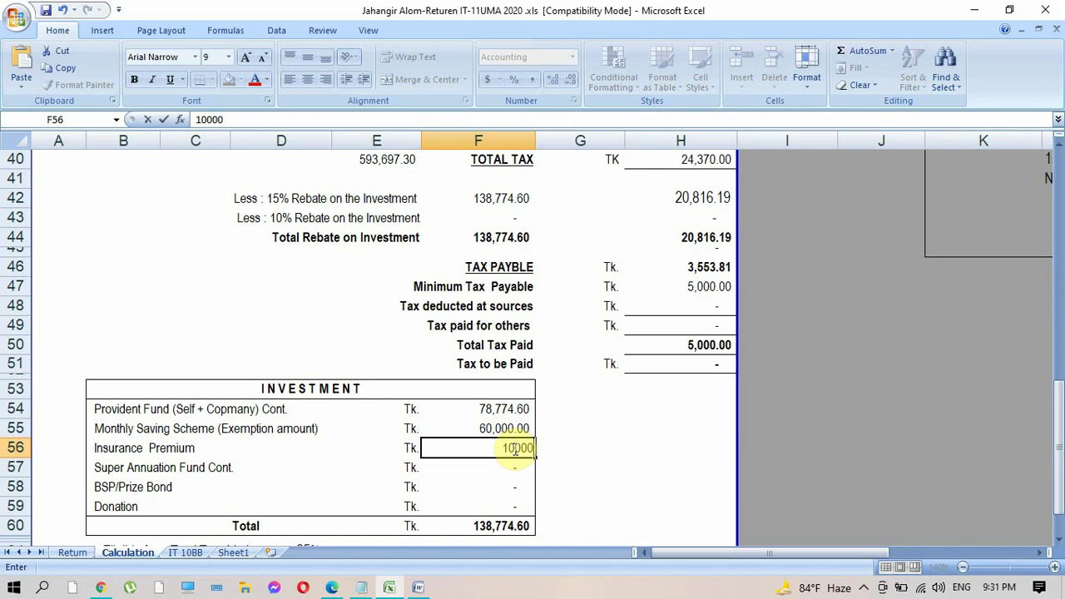
key("Return")
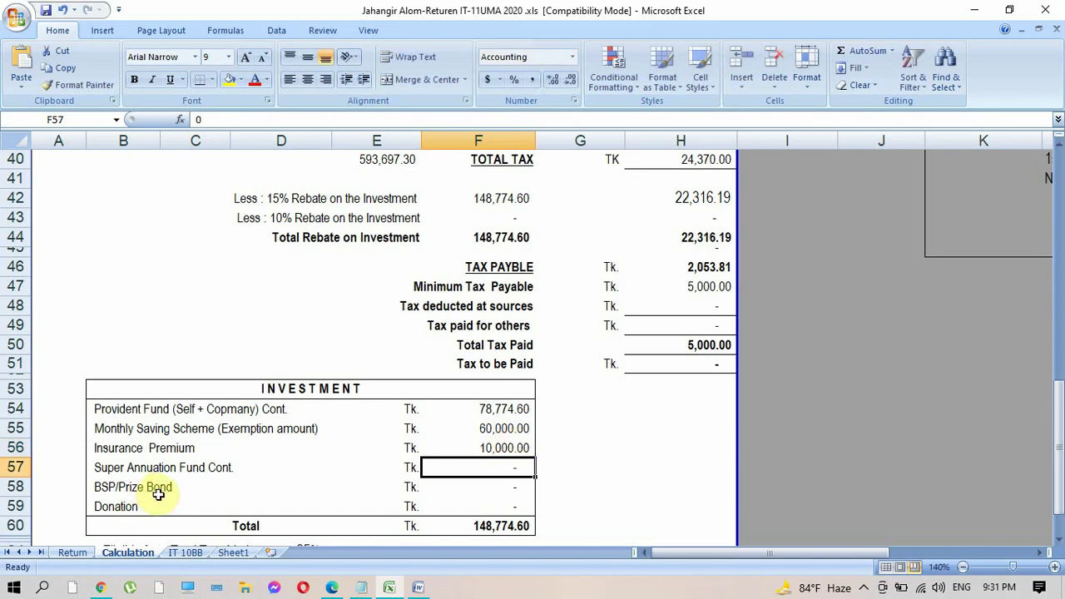
left_click(485, 491)
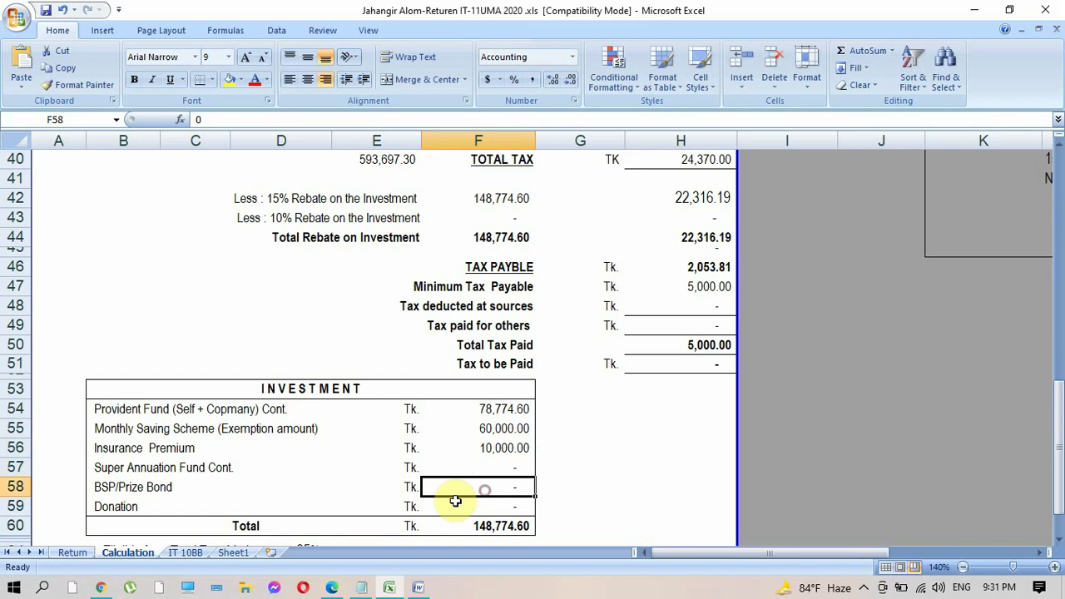
left_click(505, 504)
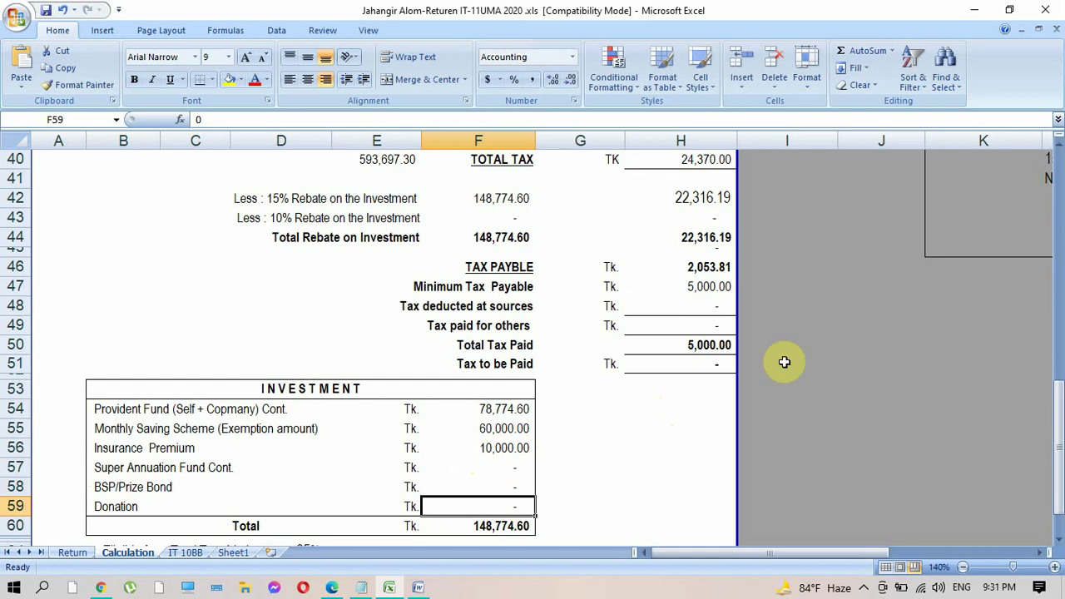
left_click(904, 251)
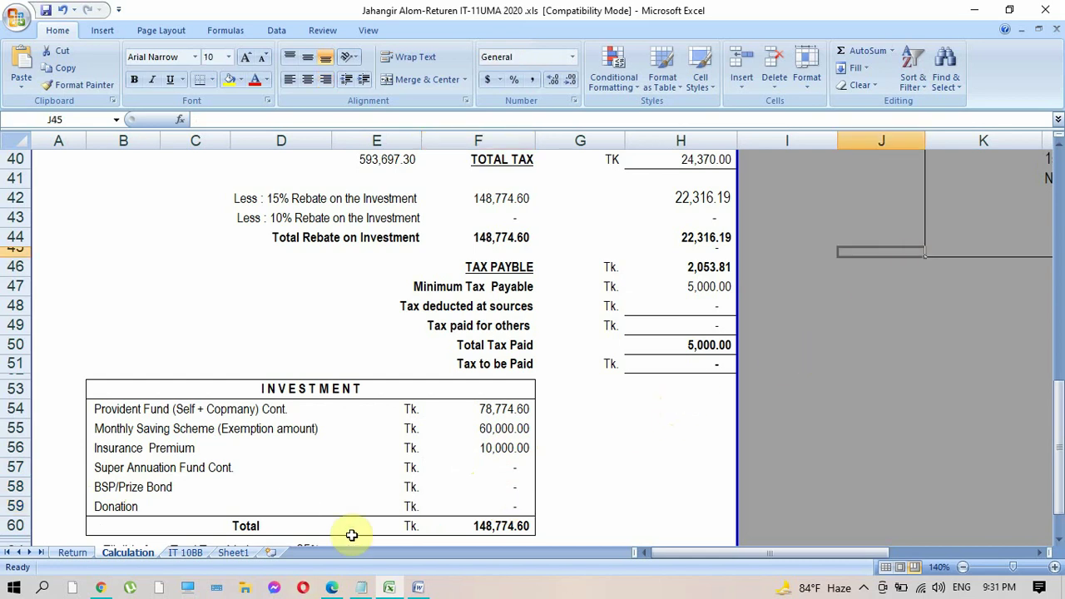
left_click(518, 520)
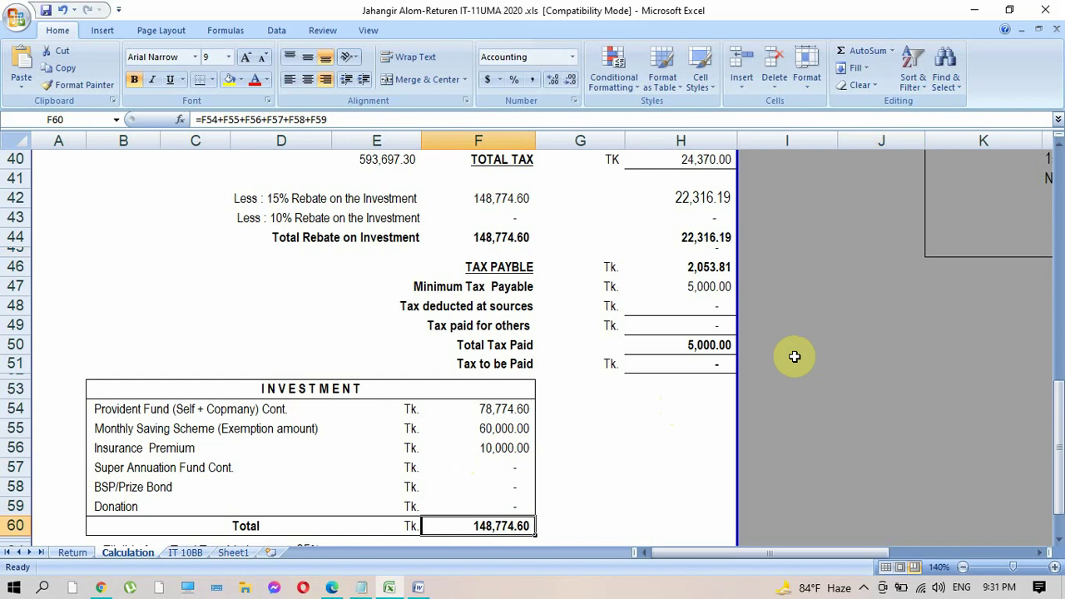
left_click(800, 305)
key("Right")
key("Right")
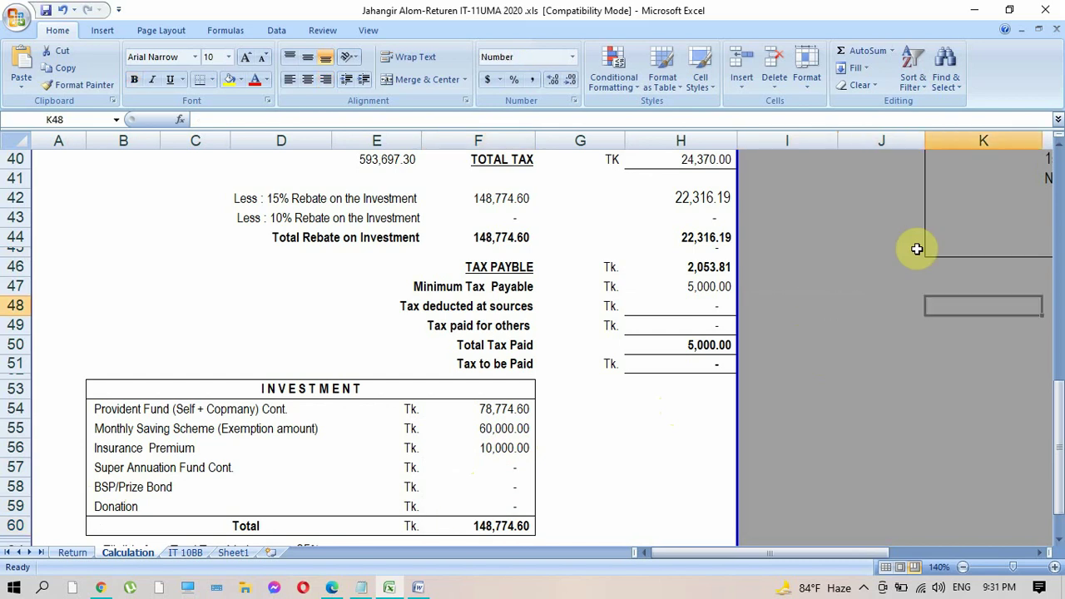
key("Right")
key("Right")
key("Up")
key("Up")
key("Up")
key("Up")
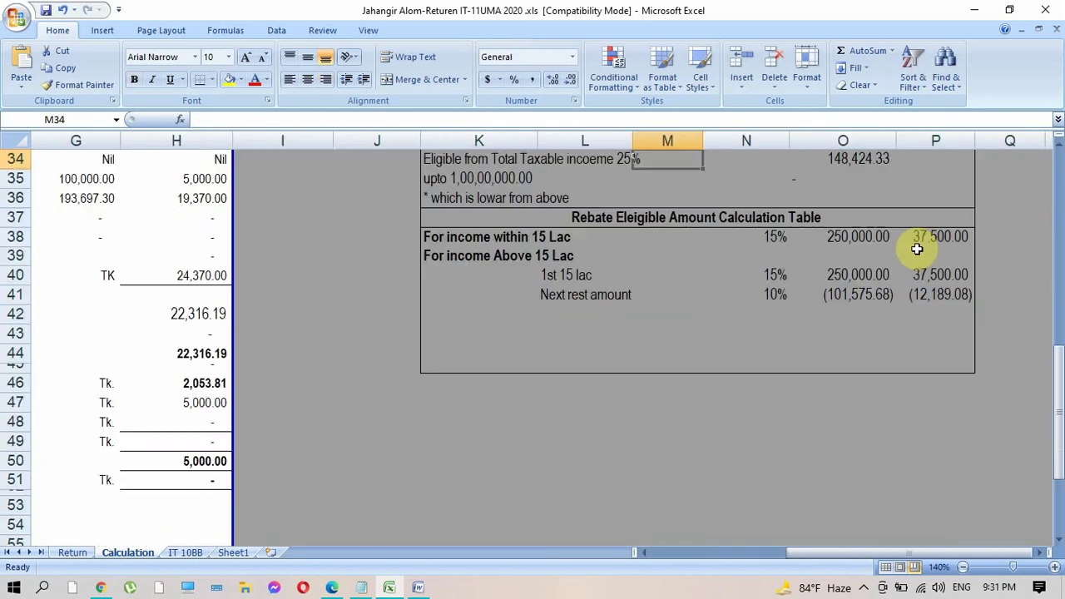
key("Up")
key("Up")
key("Up")
key("Up")
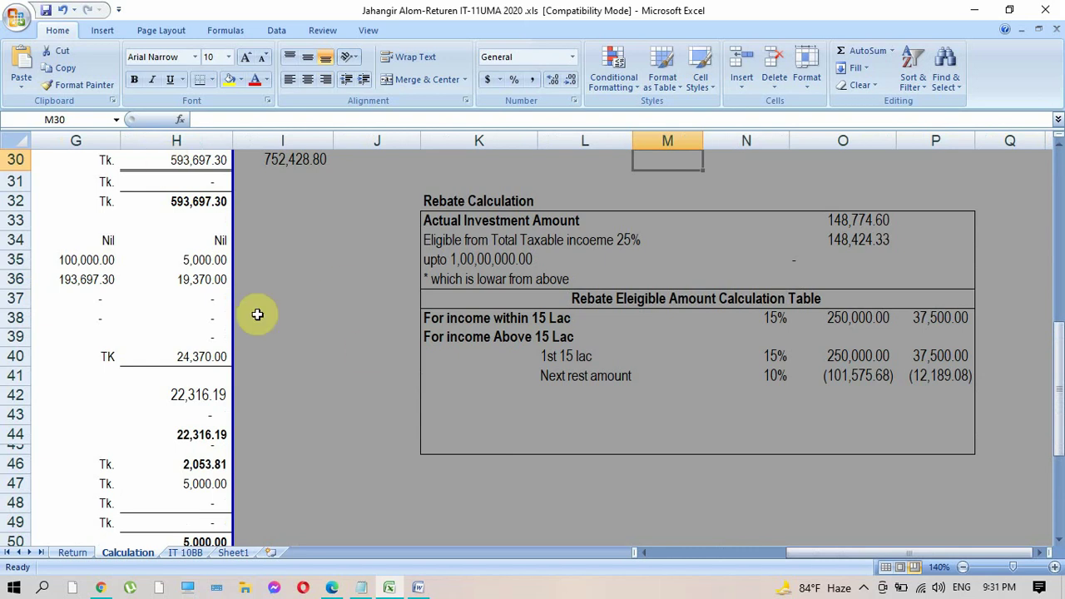
double_click(198, 201)
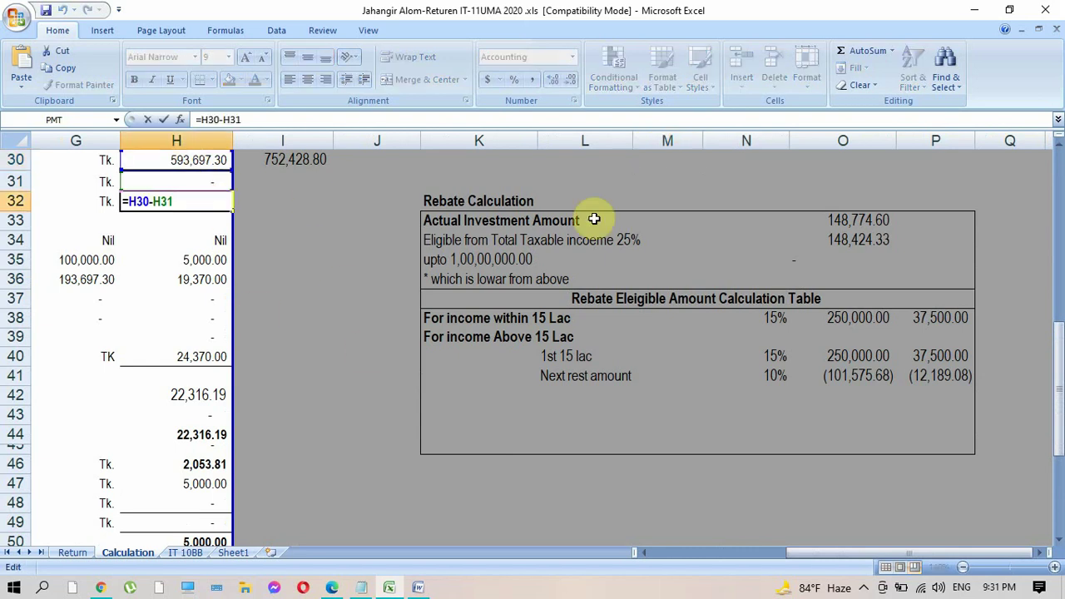
left_click(723, 242)
left_click(838, 219)
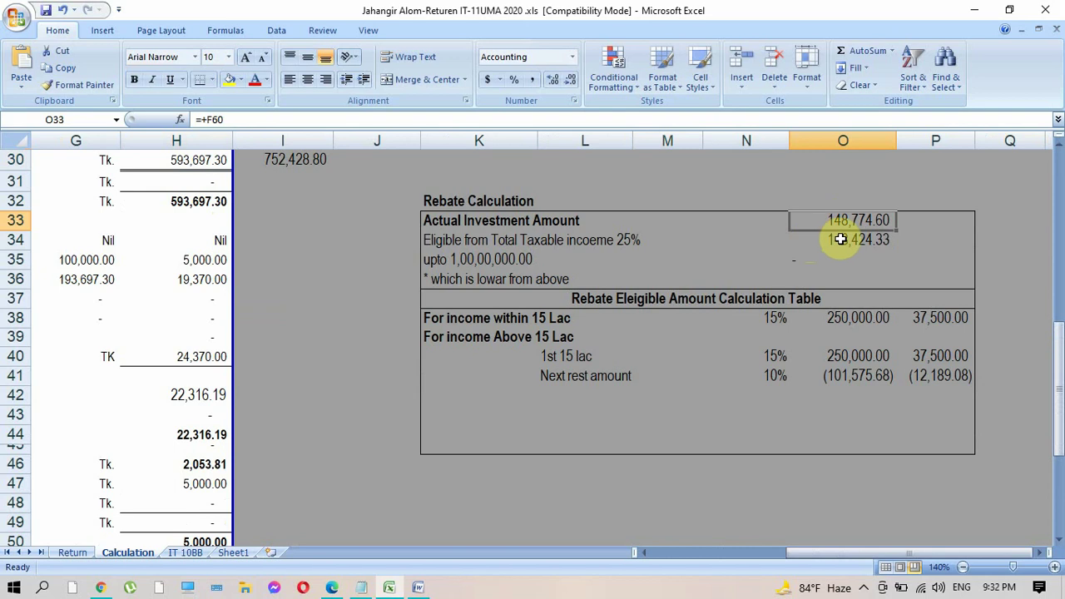
left_click(840, 239)
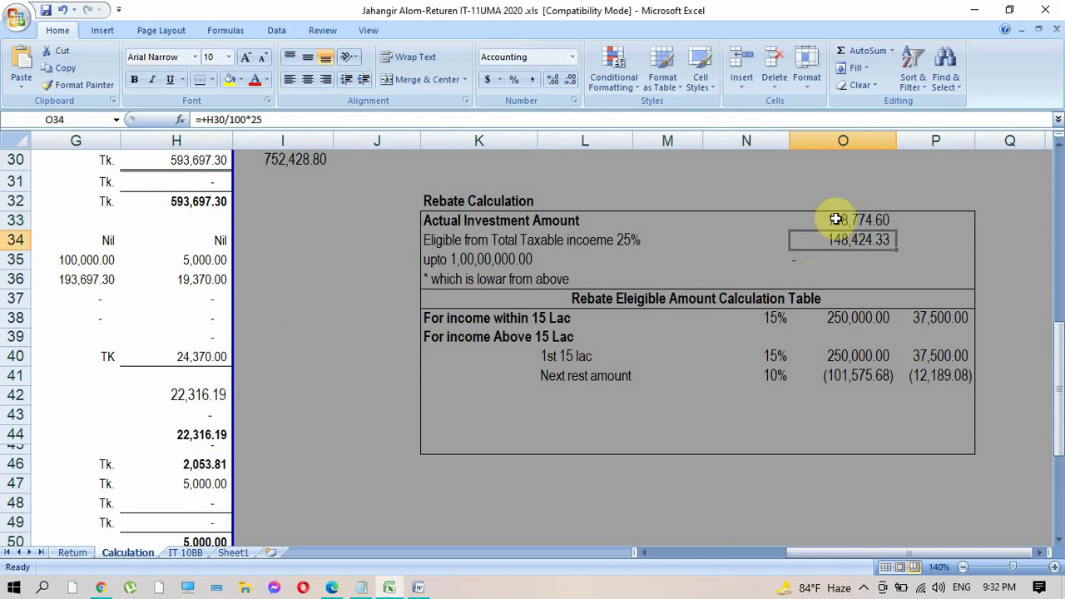
left_click(835, 219)
left_click(835, 240)
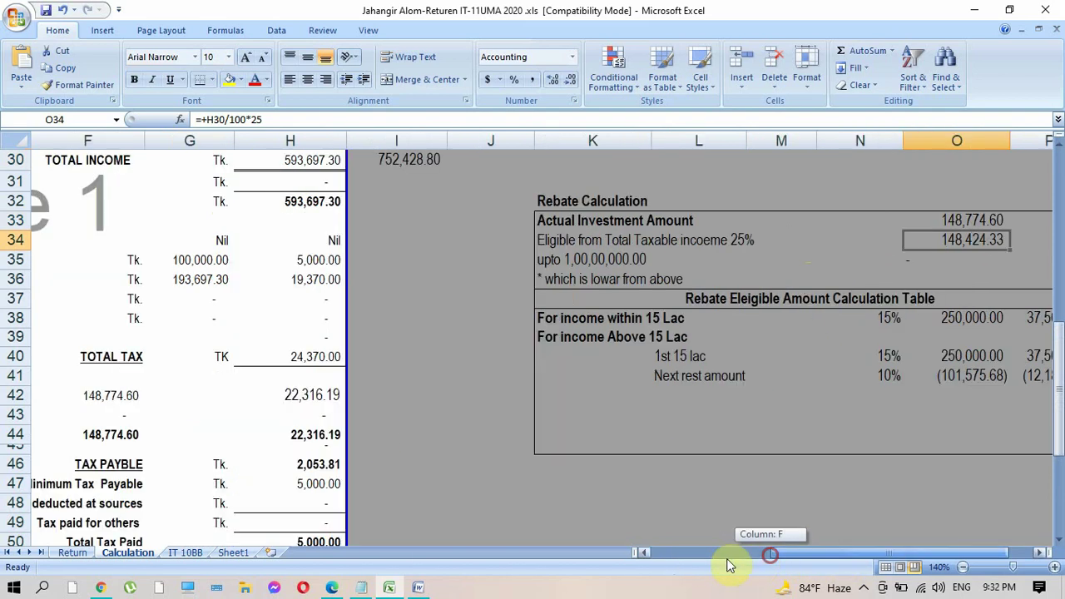
- Set F44 to =O34 so Total Rebate on Investment uses the 25% eligible amount, 148,424.33
left_click_drag(822, 555, 712, 555)
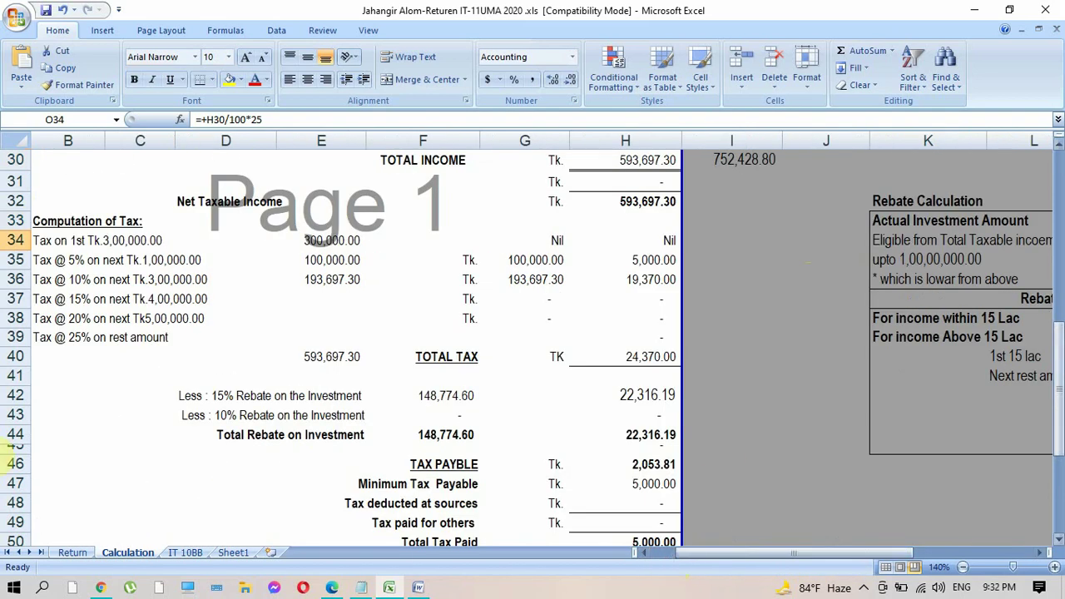
left_click(428, 431)
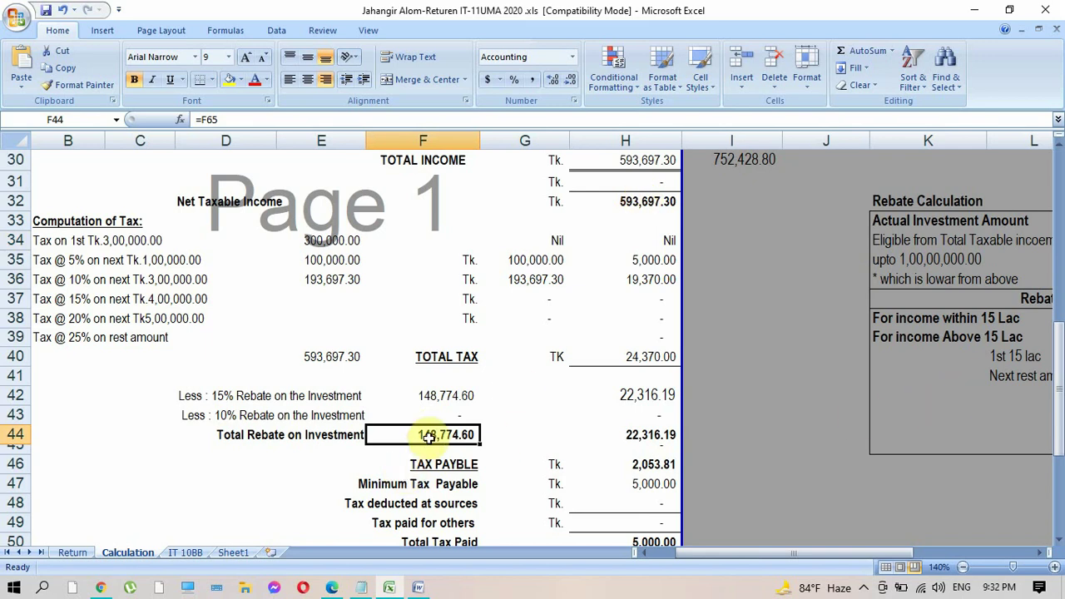
type("=")
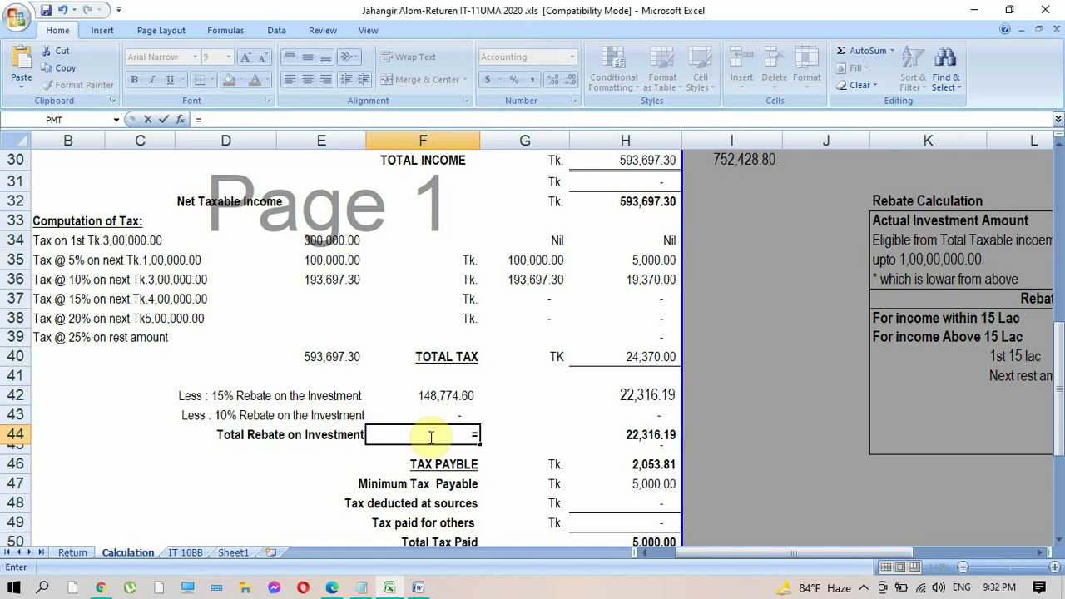
left_click_drag(907, 553, 1001, 553)
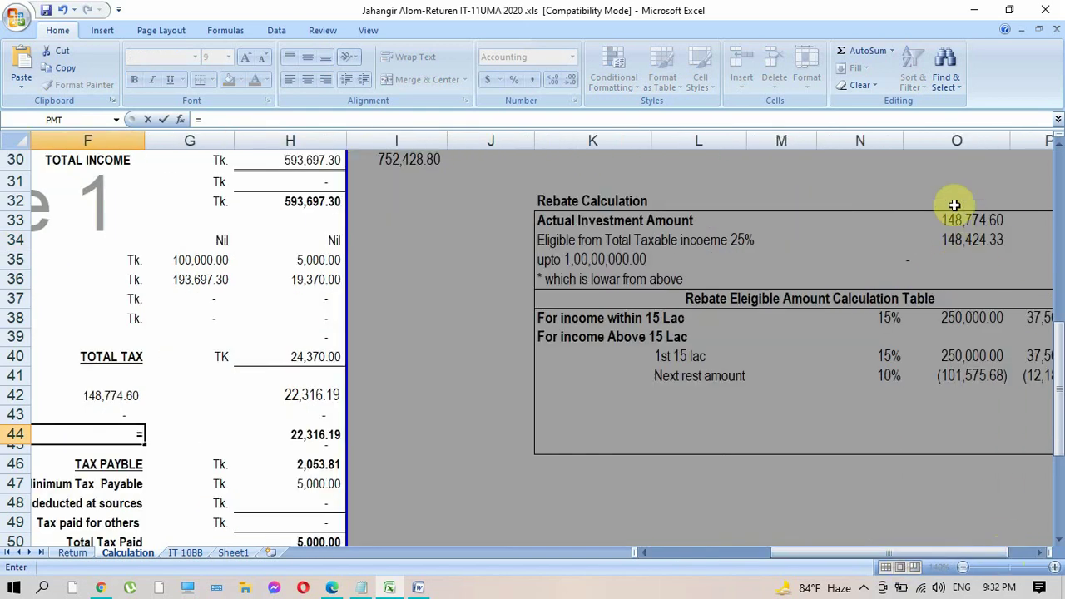
left_click(952, 239)
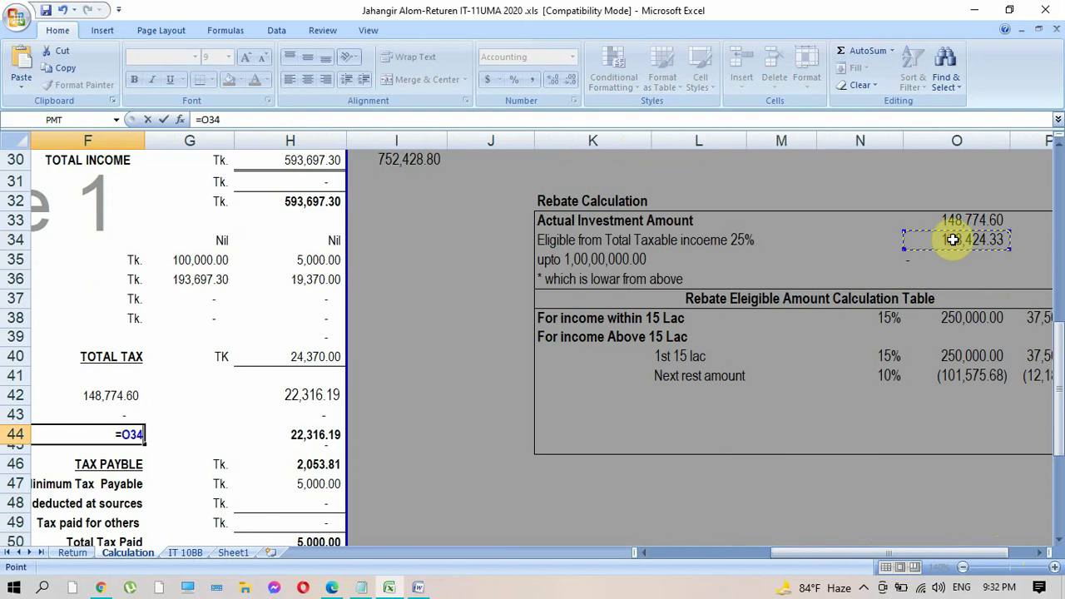
key("Return")
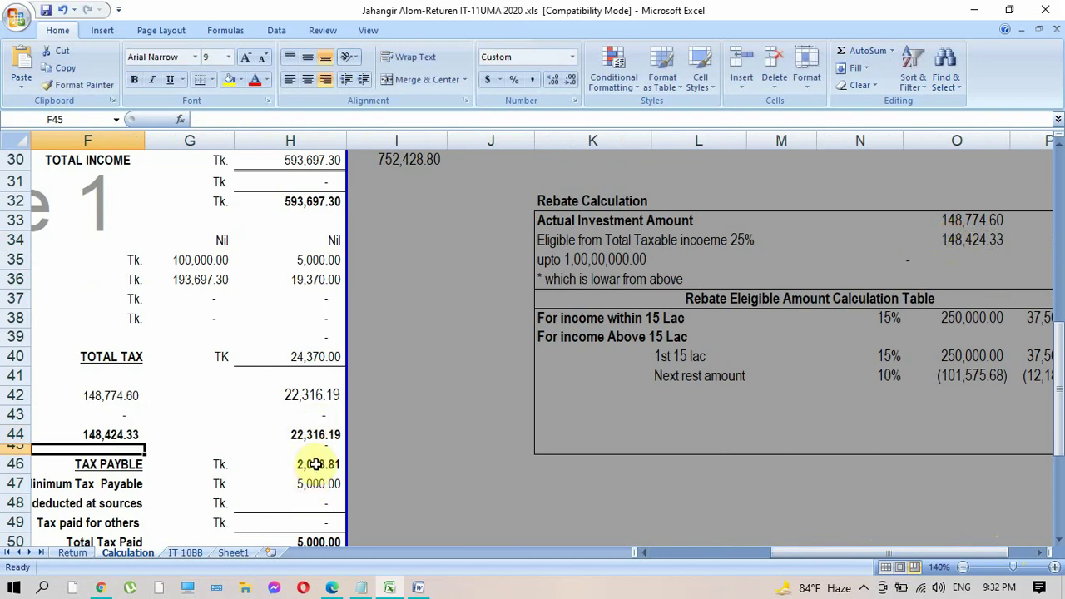
left_click(314, 433)
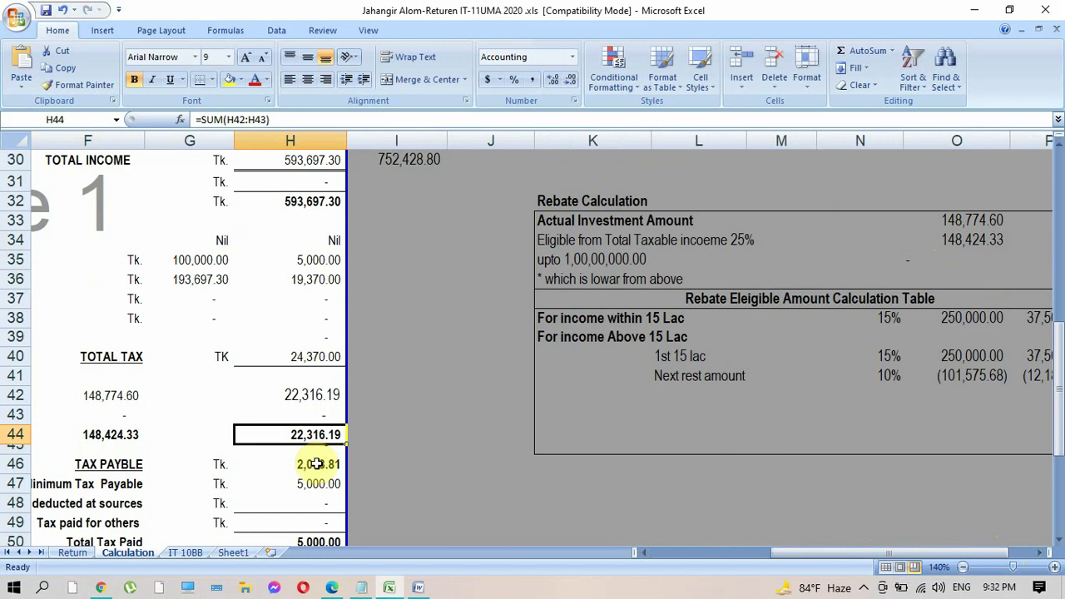
left_click(316, 469)
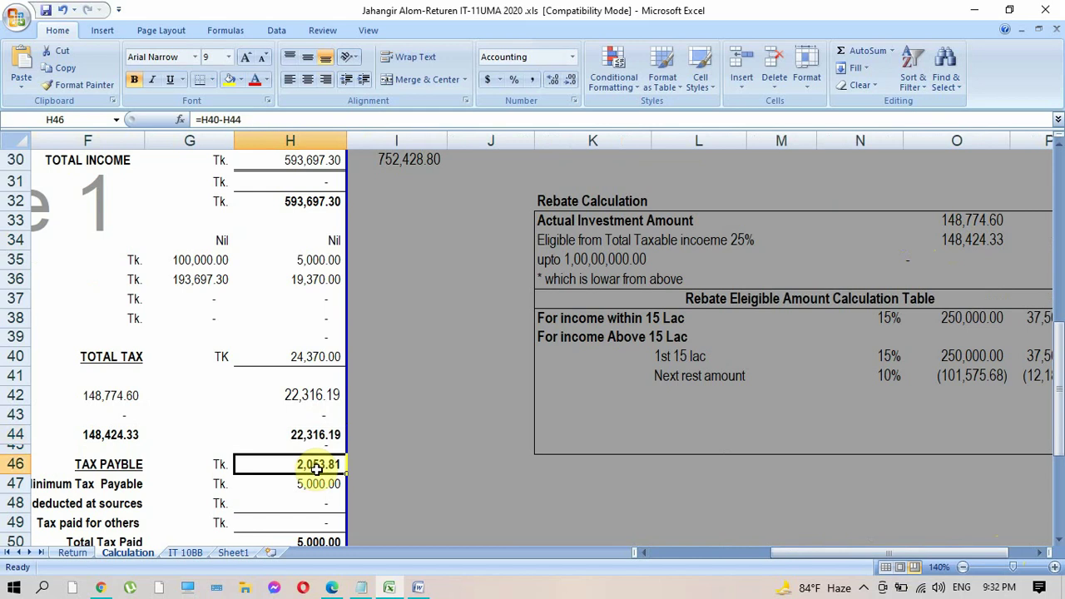
key("Down")
key("Down")
key("Down")
key("Down")
key("Down")
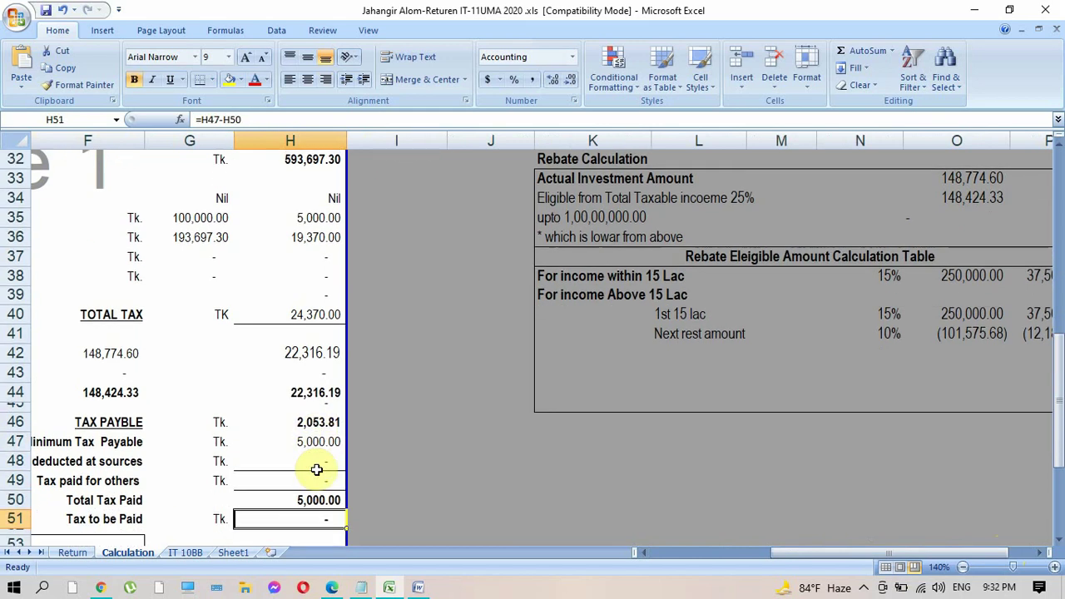
key("Down")
key("Down")
key("Up")
key("Up")
key("Up")
key("Up")
key("Up")
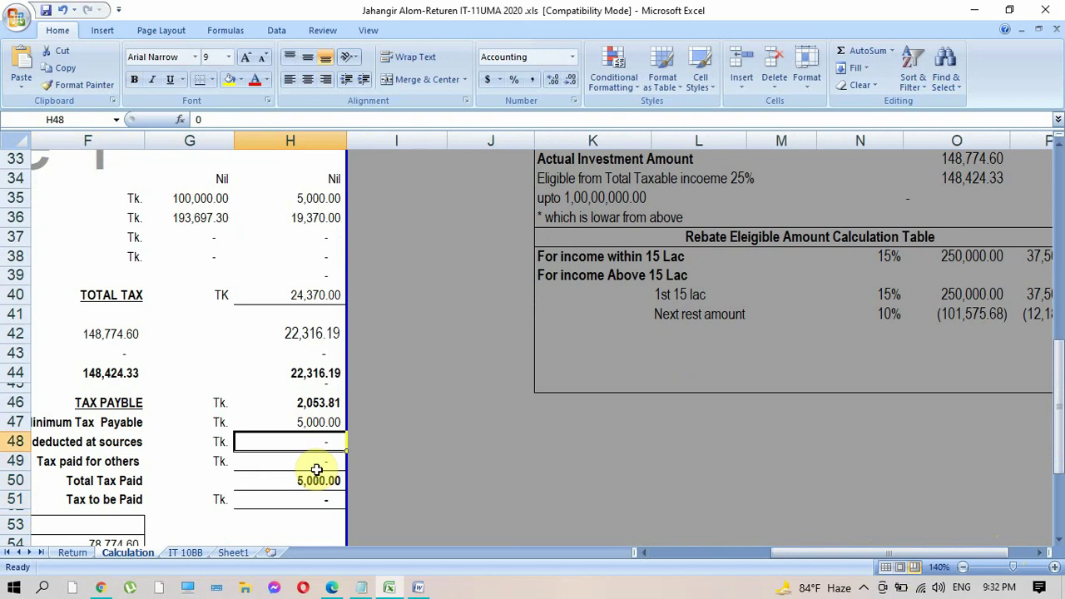
key("Up")
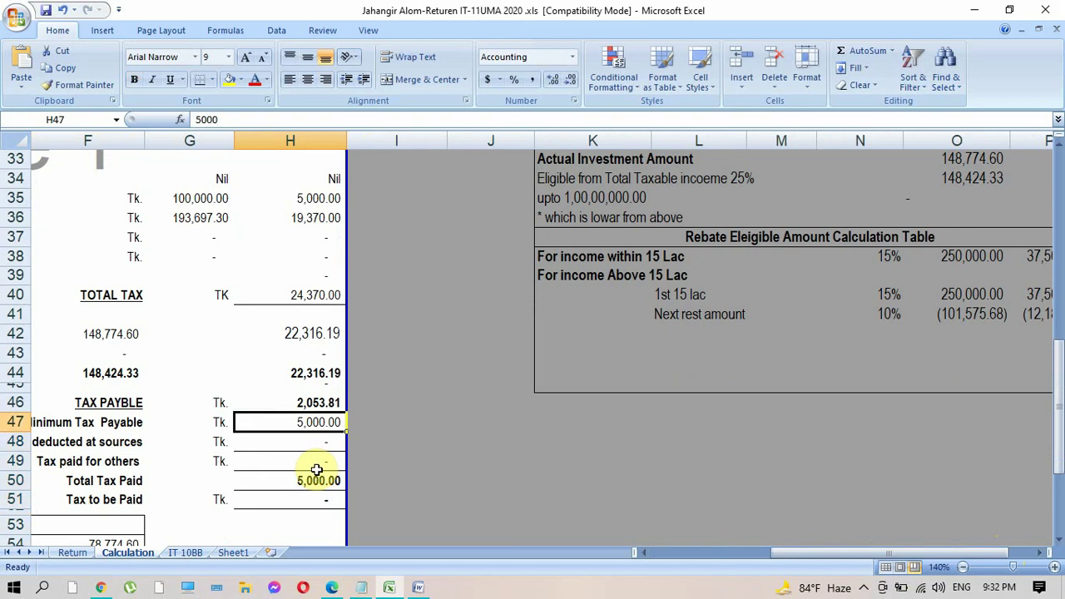
key("Down")
key("Down")
key("Down")
key("Up")
key("Up")
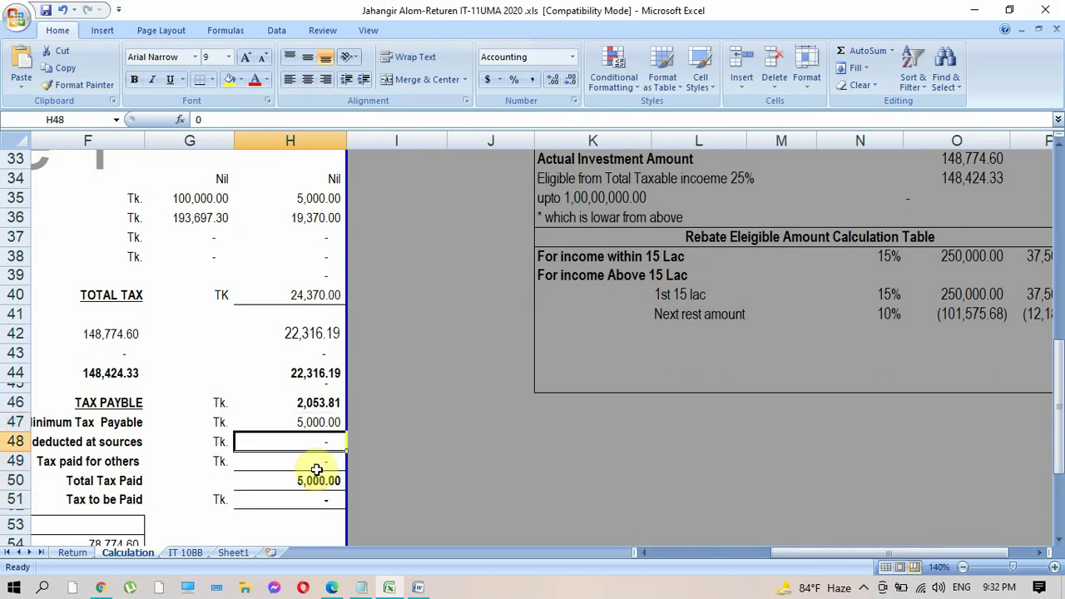
key("Left")
key("Left")
key("Left")
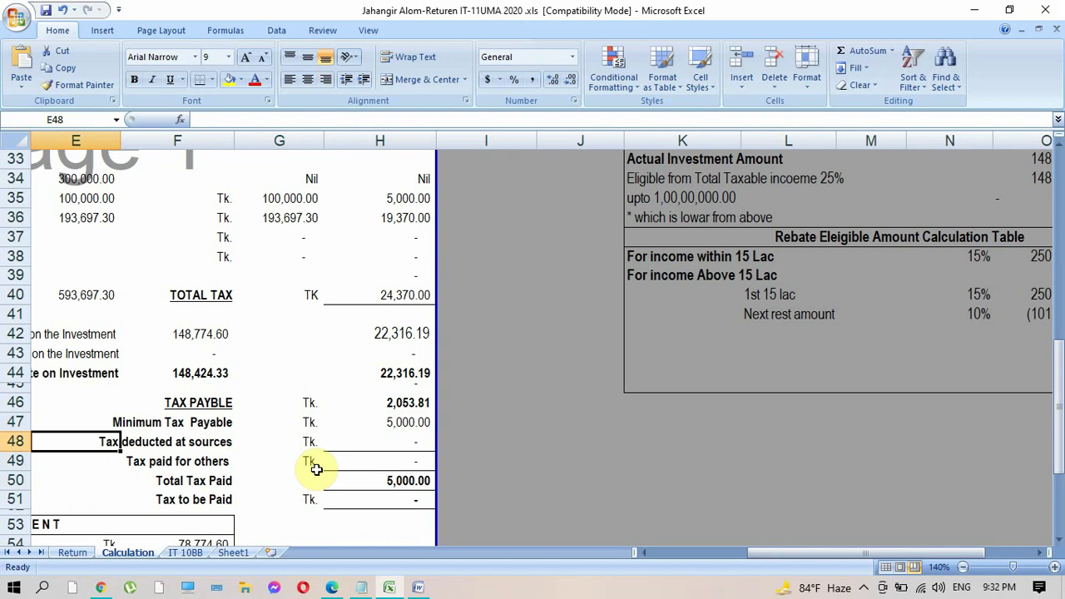
- Enter 5,000 as Tax Deducted at Sources in H48, leaving nothing to pay
key("Right")
key("Right")
key("Right")
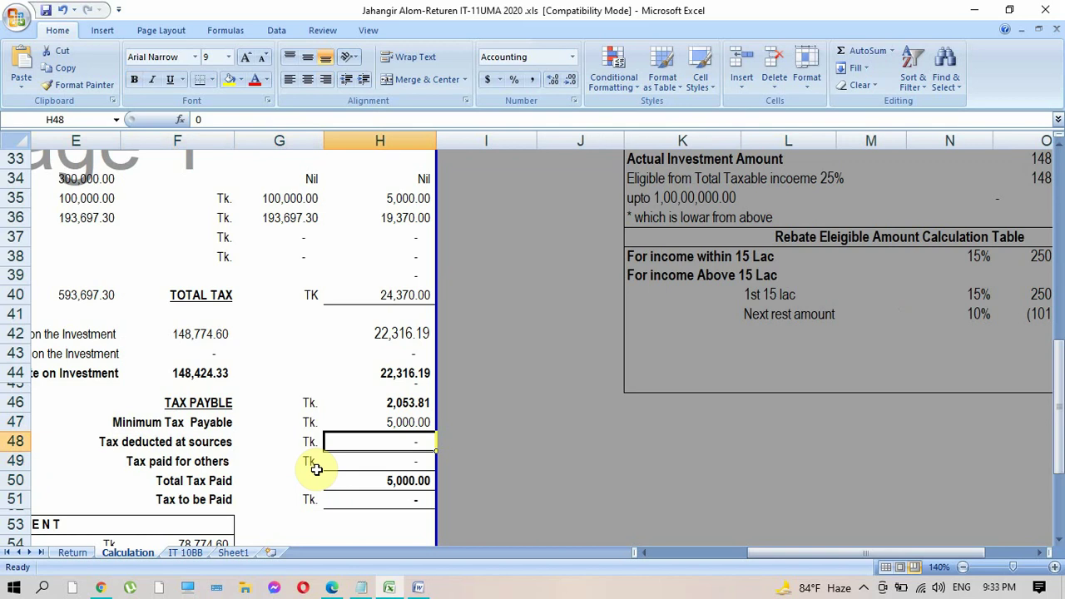
left_click(374, 457)
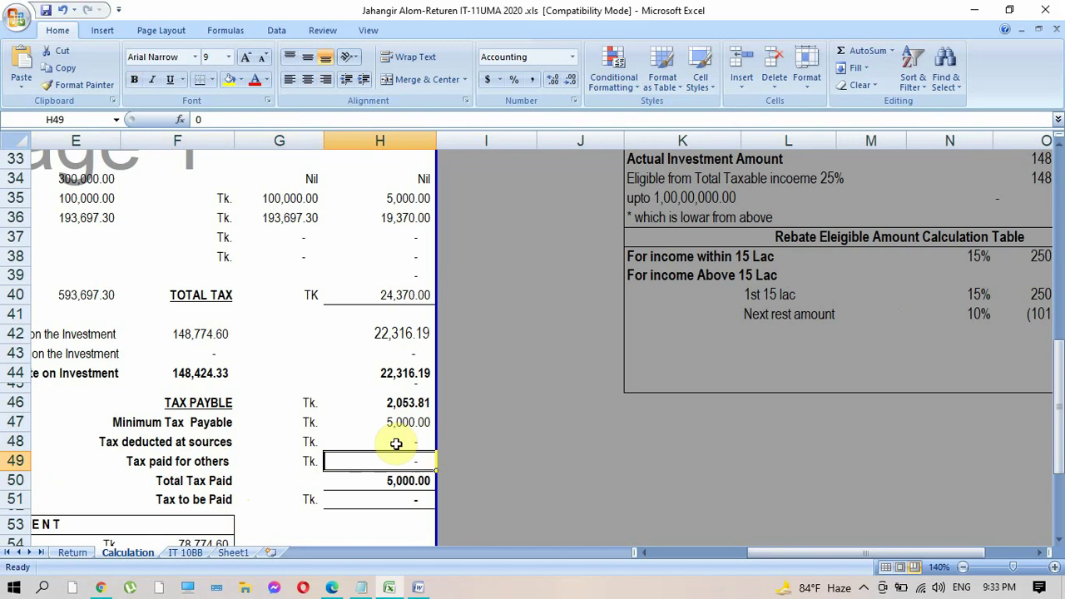
left_click(401, 437)
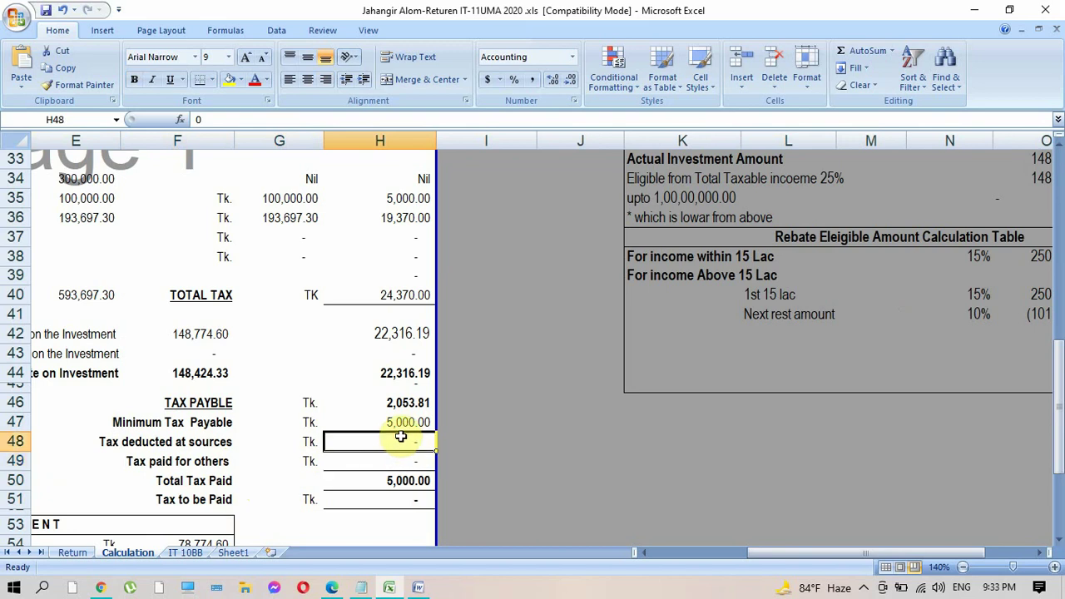
type("5")
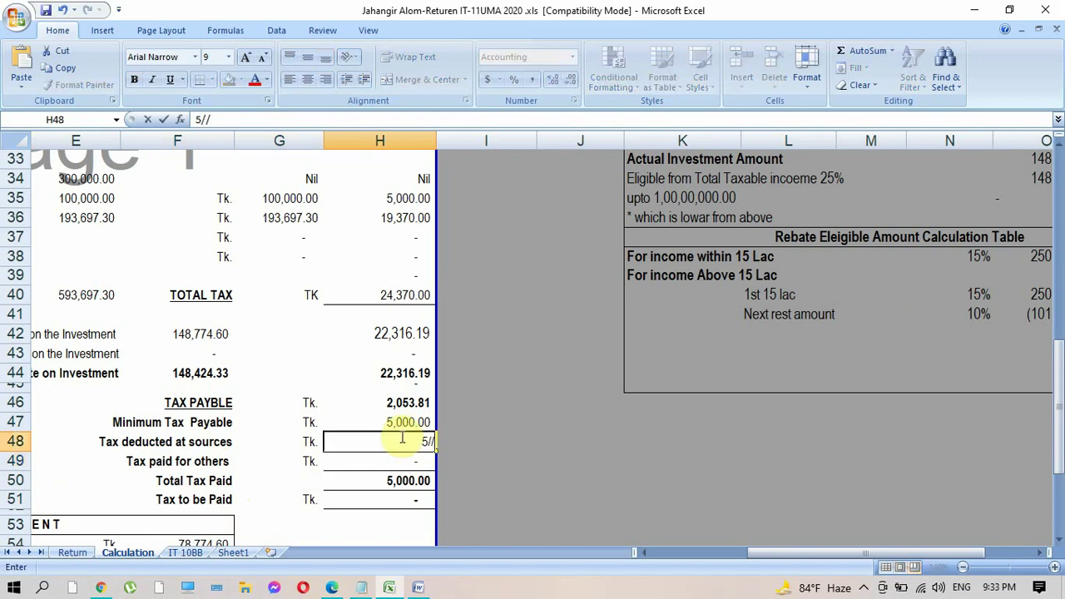
type("/")
type("0000")
key("Return")
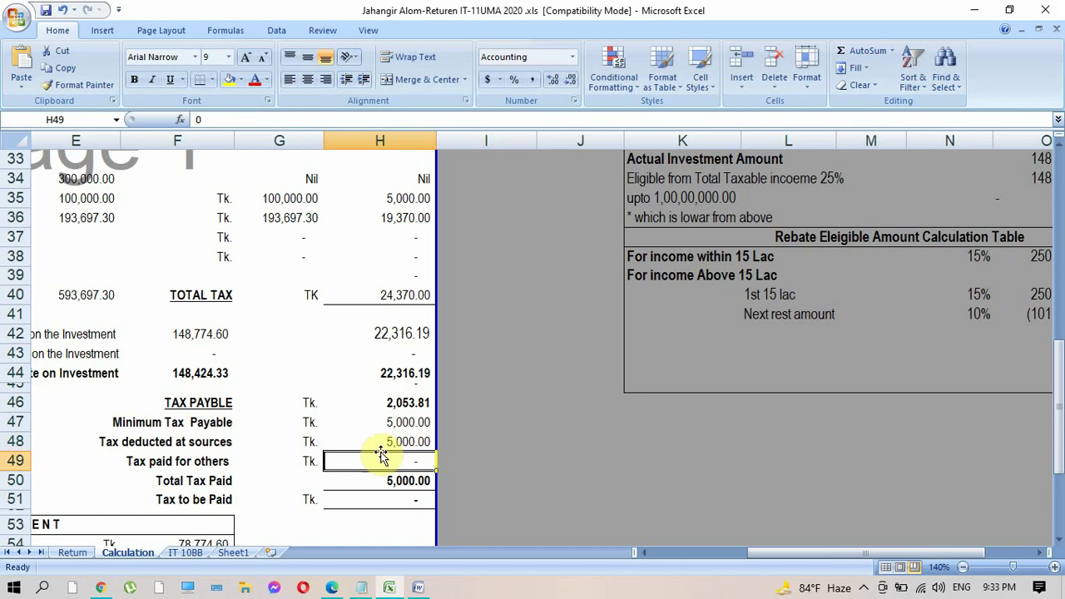
left_click(383, 496)
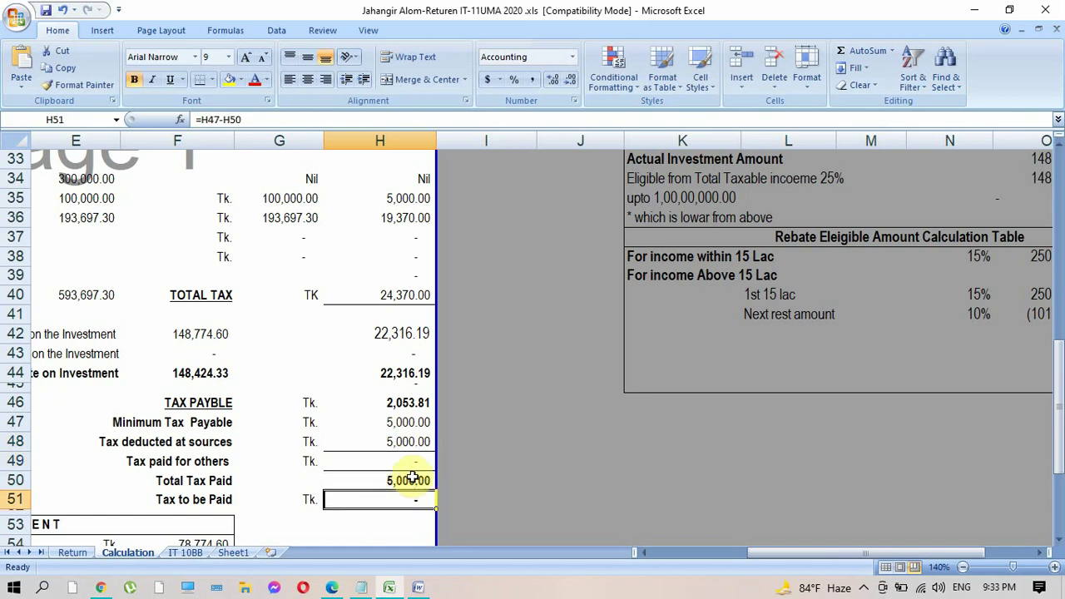
left_click_drag(1059, 390, 1059, 470)
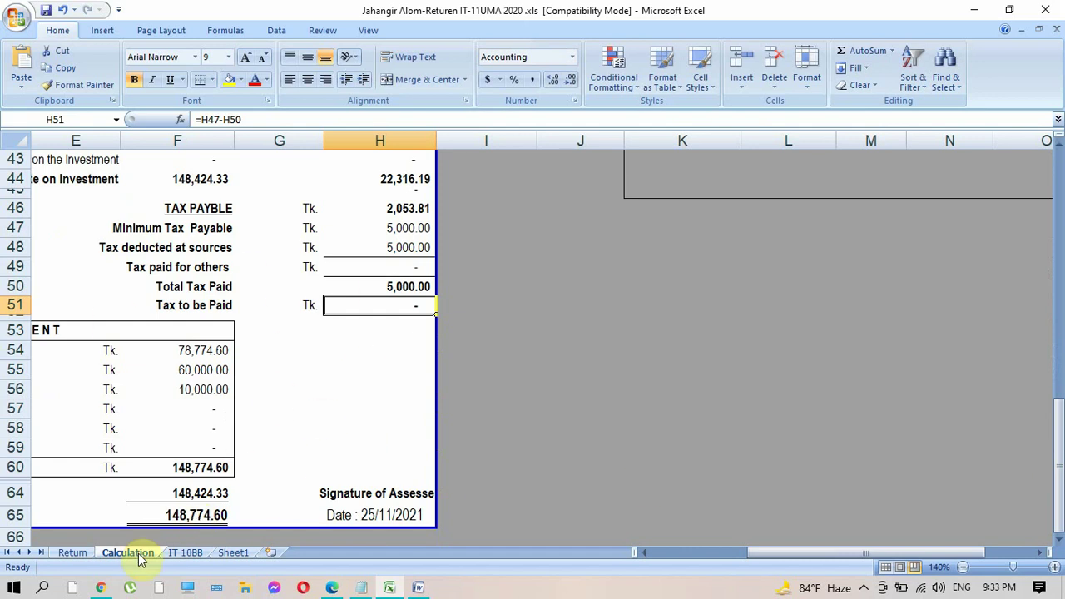
- Go to the Return sheet and scroll down to the statement of income and tax payments
left_click(72, 553)
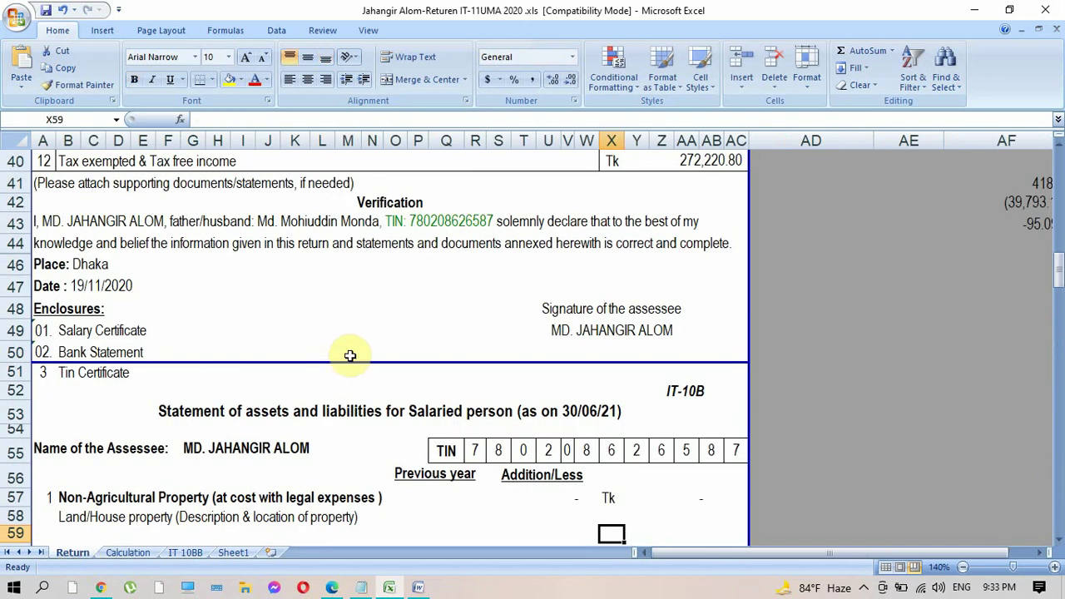
left_click_drag(1055, 248, 1008, 142)
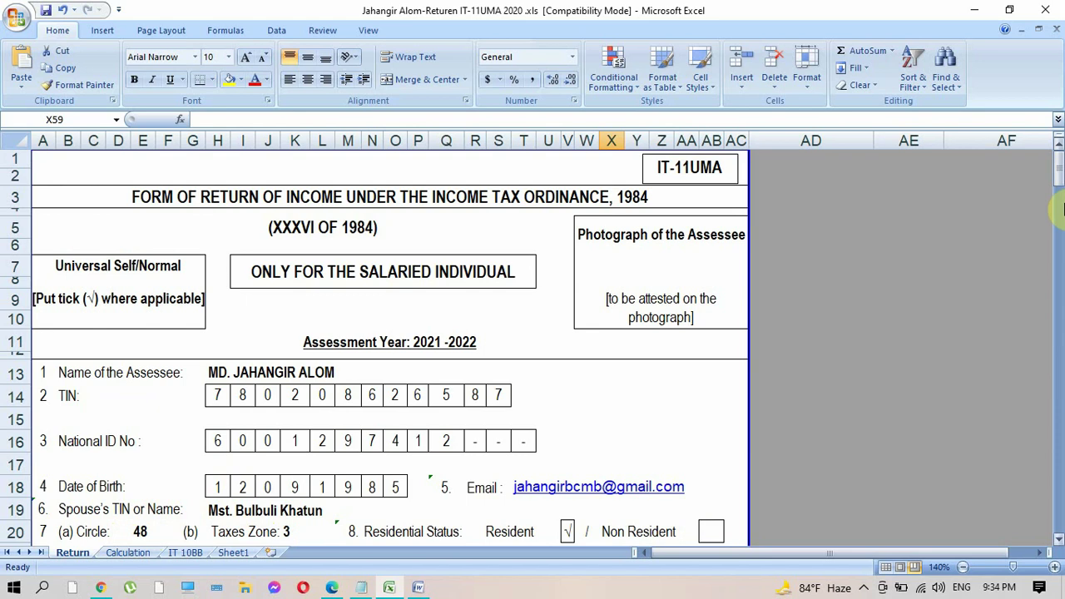
left_click_drag(1059, 181, 1050, 231)
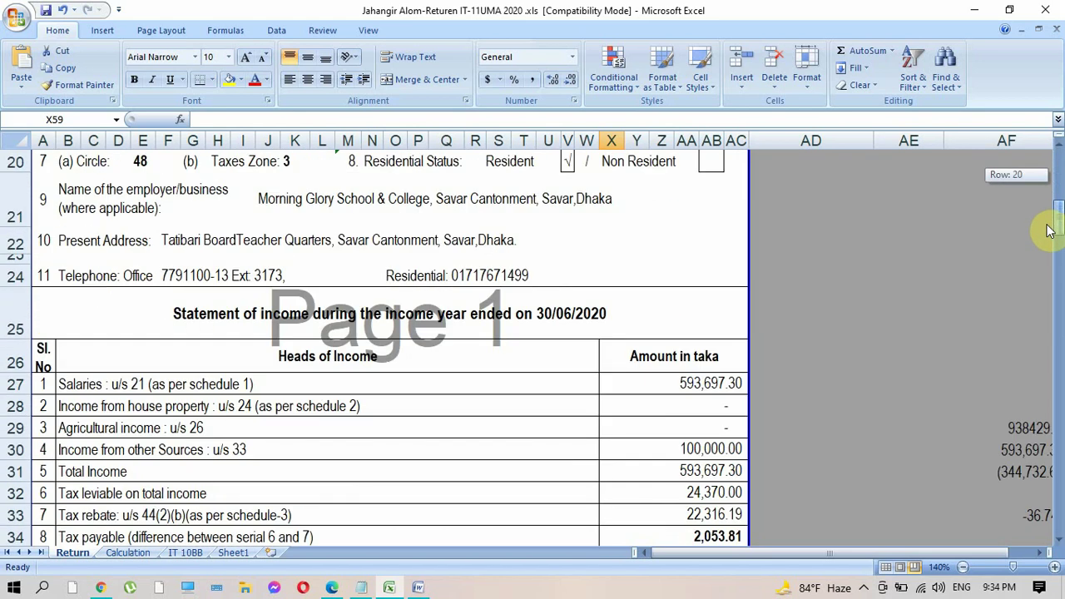
left_click(1044, 219)
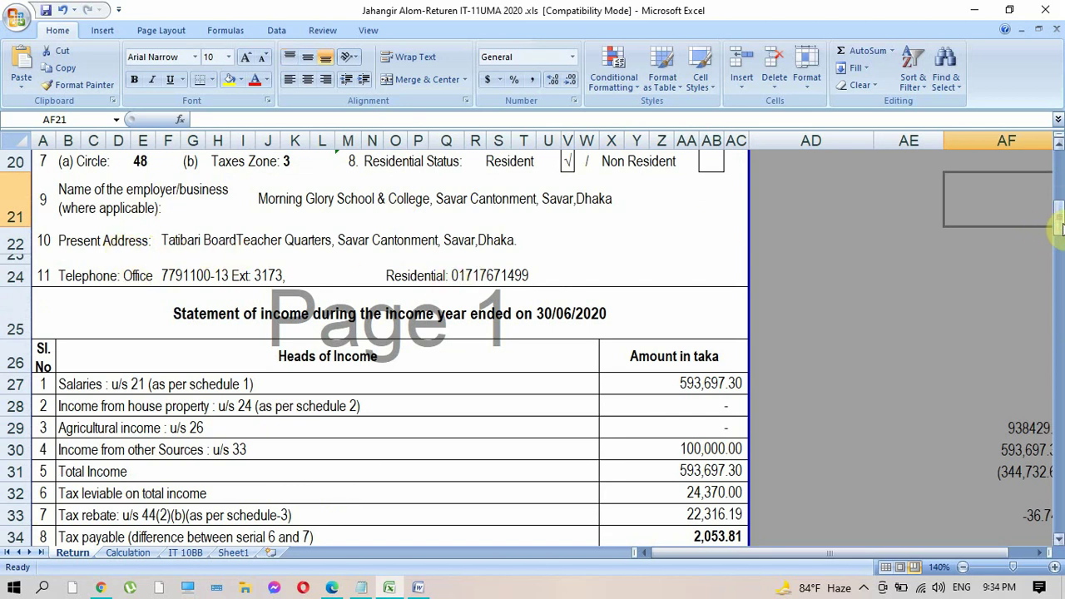
mouse_move(1059, 218)
left_mouse_down()
mouse_move(1060, 241)
mouse_move(1060, 226)
left_mouse_up()
- Change the statement of income heading date in A25 from 30/06/2020 to 30/06/2021
left_click(171, 235)
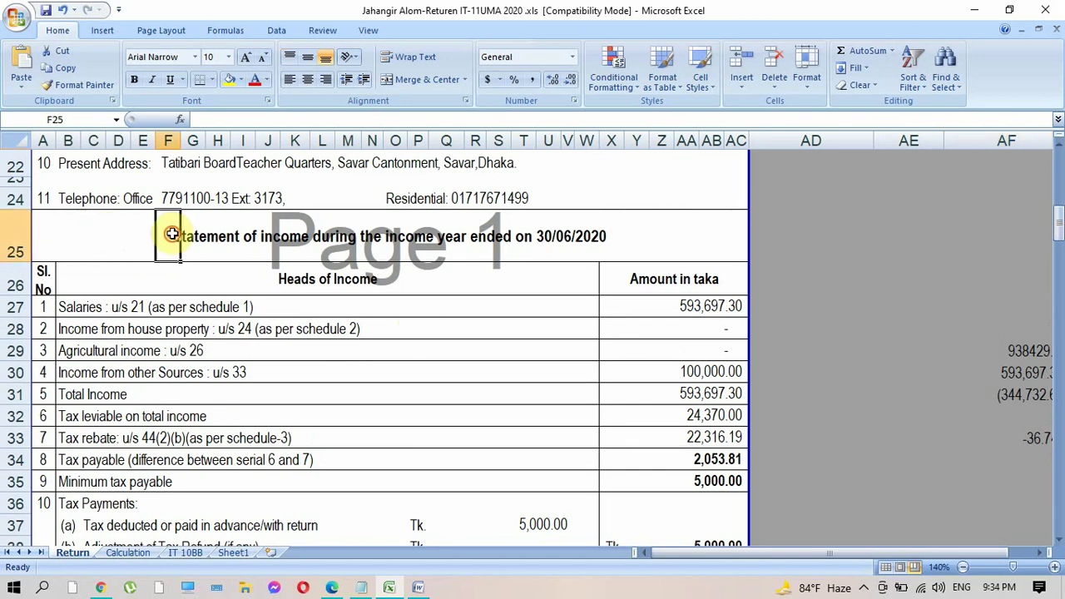
key("BackSpace")
key("Escape")
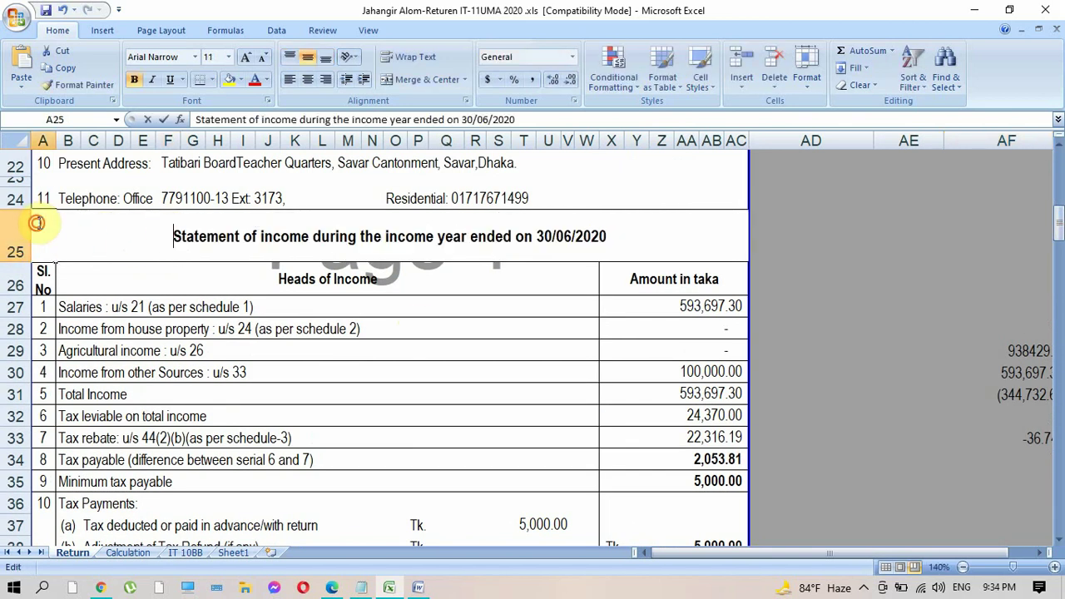
left_click(554, 121)
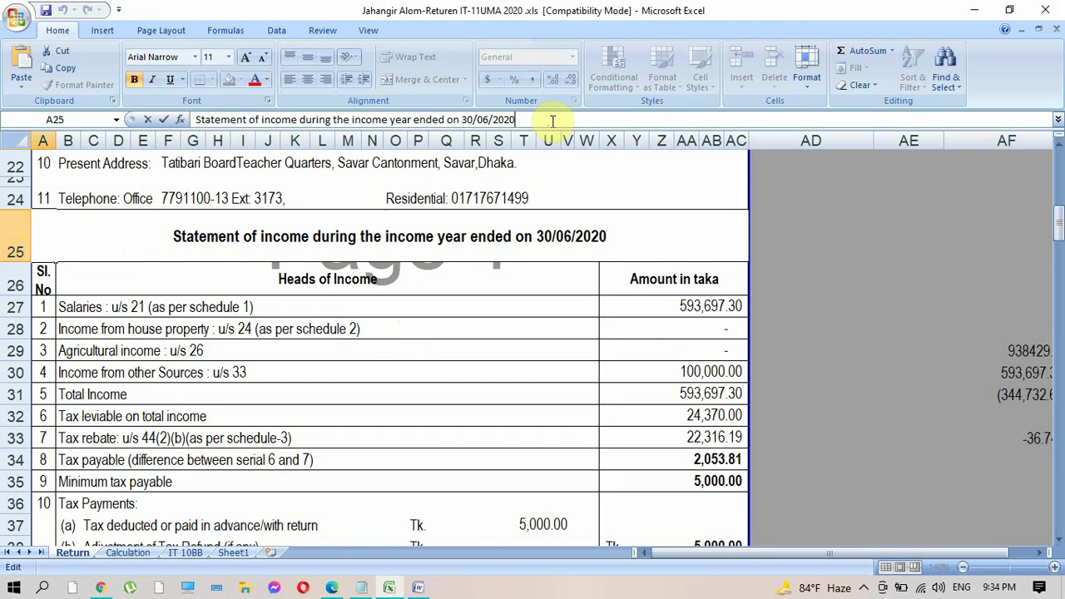
key("BackSpace")
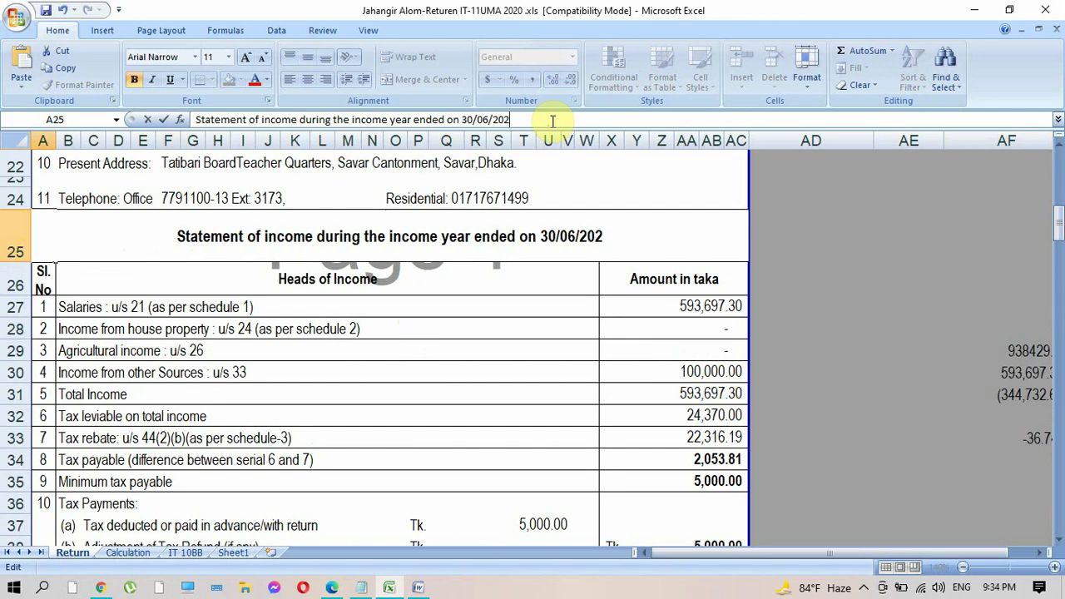
type("1")
key("Return")
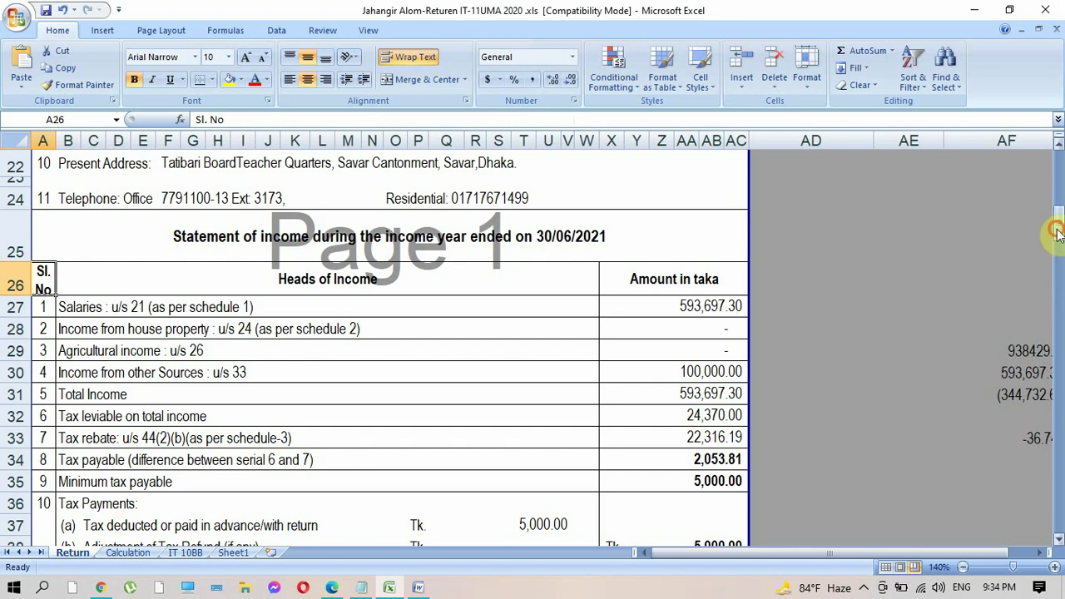
left_click_drag(1057, 233, 1057, 243)
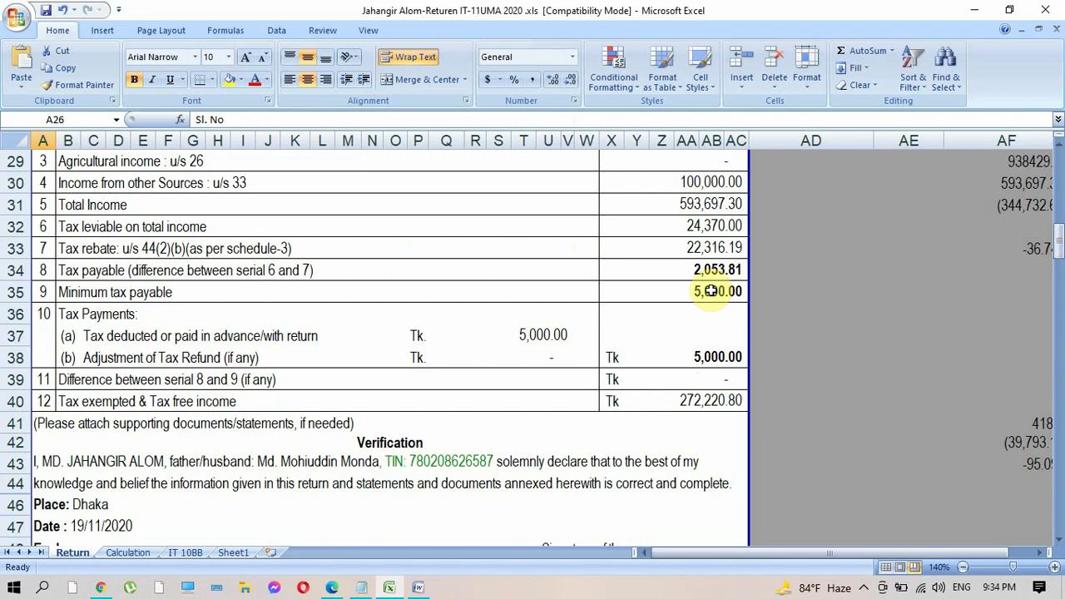
left_click(712, 291)
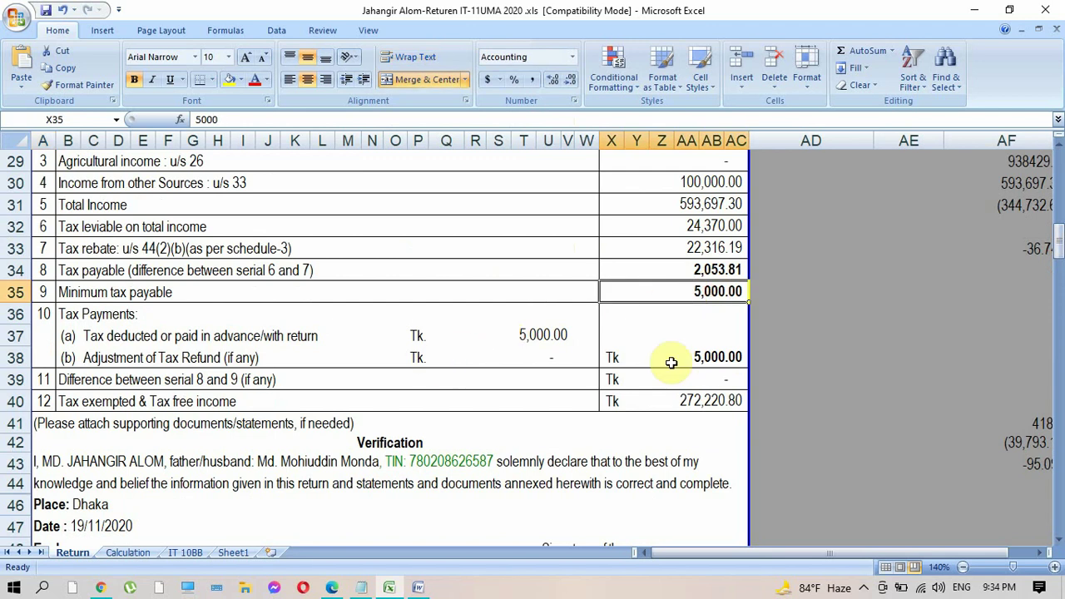
left_click_drag(1060, 242, 1060, 328)
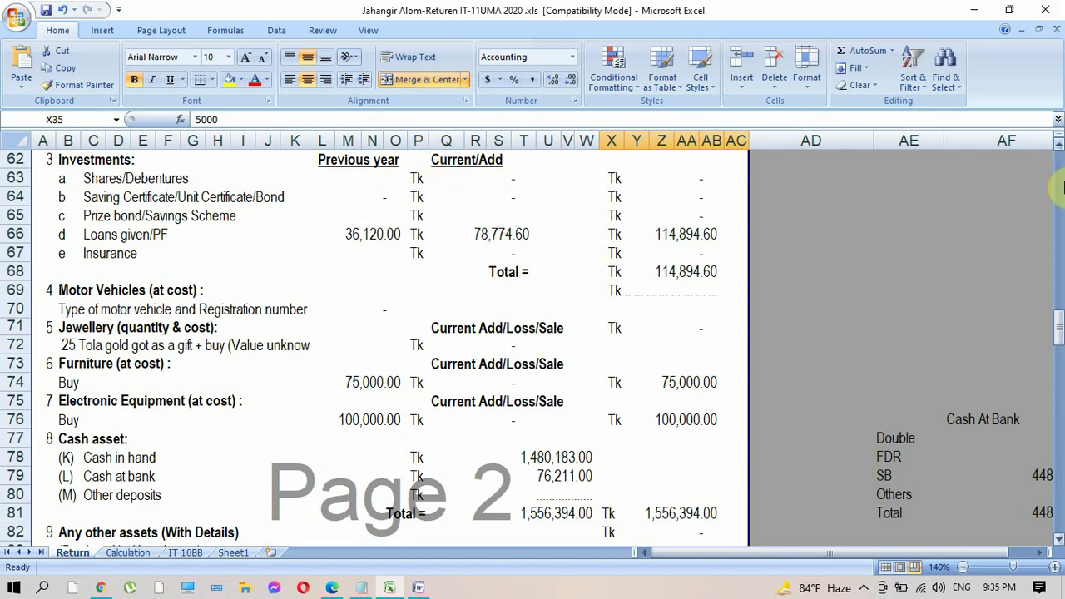
left_click_drag(1060, 329, 1059, 398)
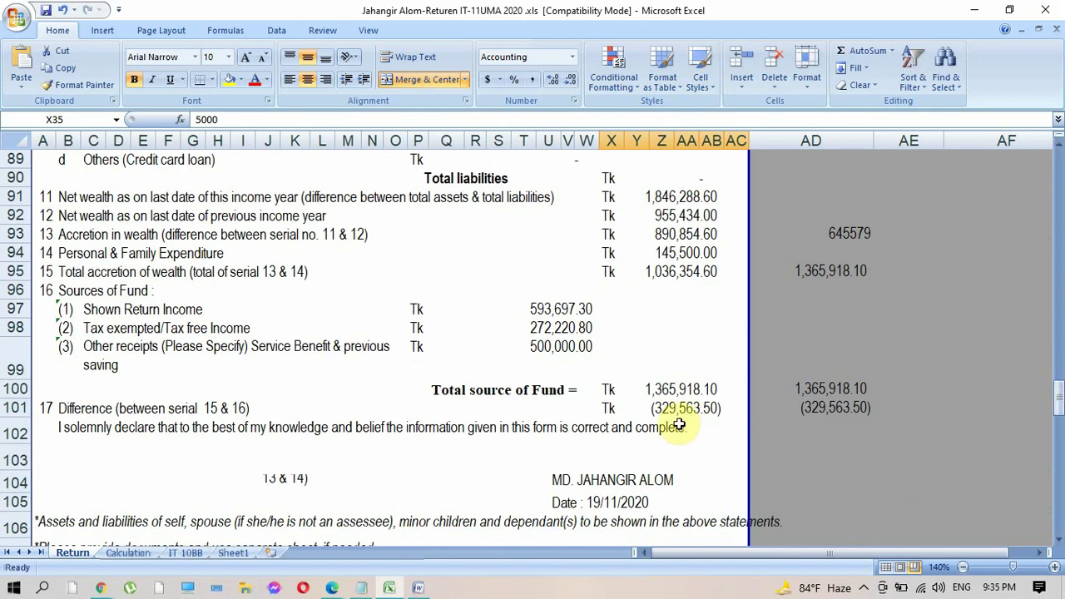
left_click(671, 408)
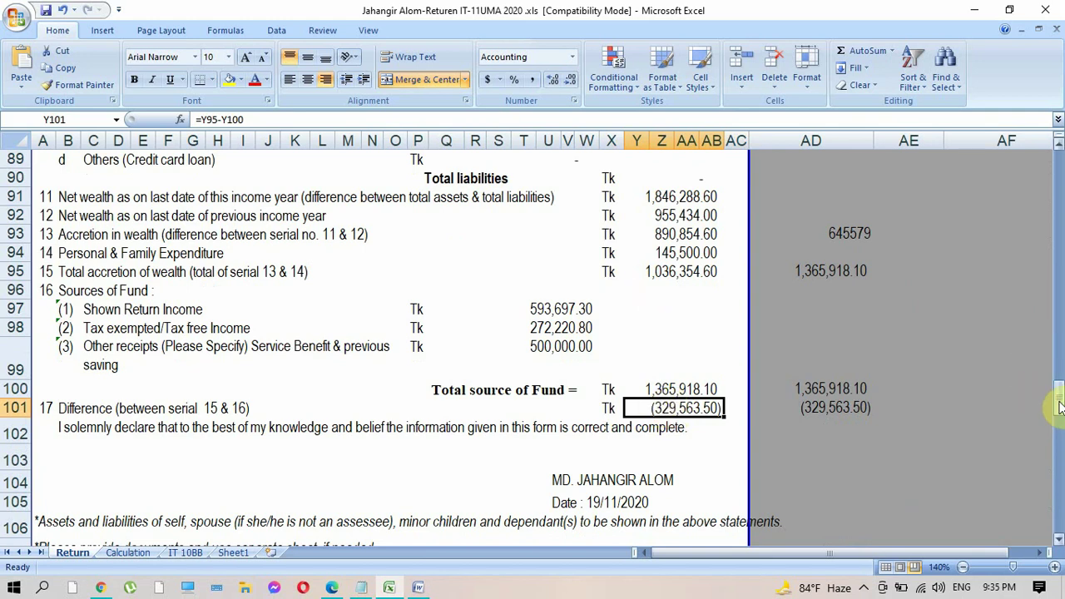
left_click_drag(1061, 407, 1061, 392)
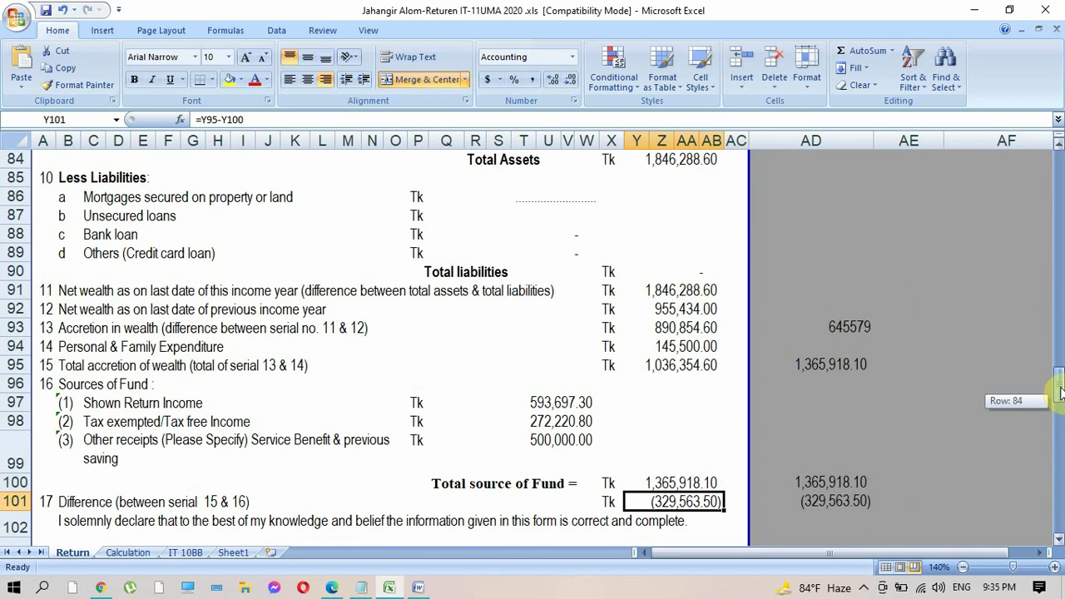
left_click_drag(1061, 393, 1061, 354)
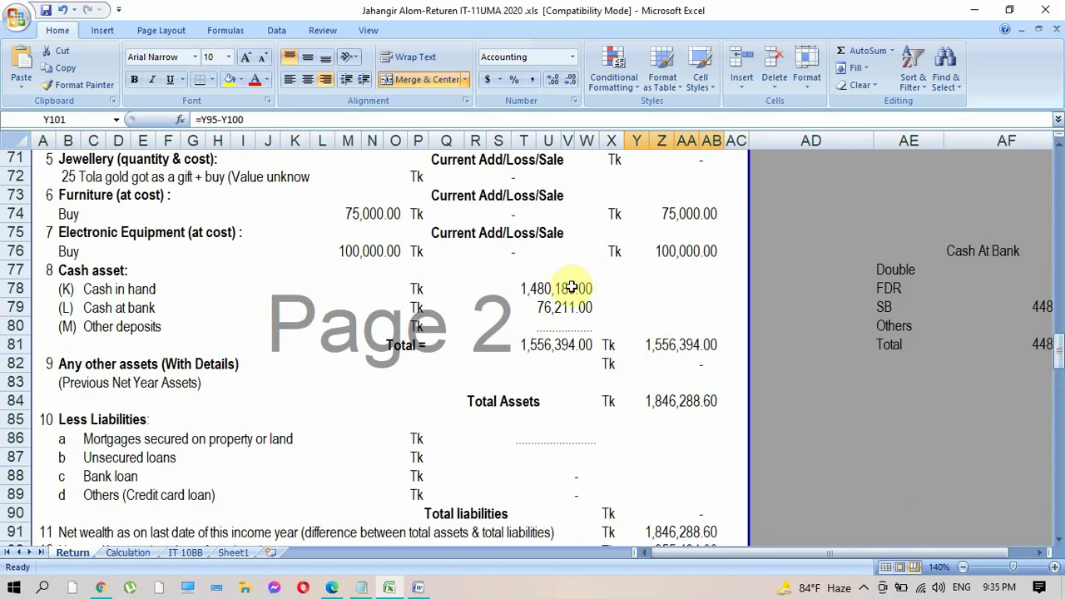
double_click(571, 287)
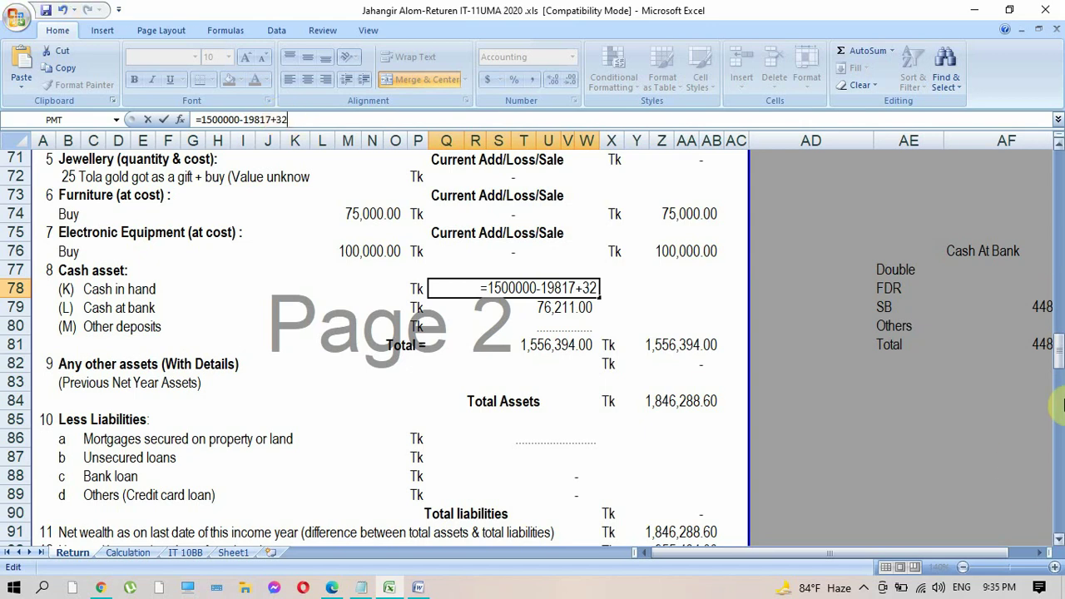
left_click_drag(1055, 361, 1057, 375)
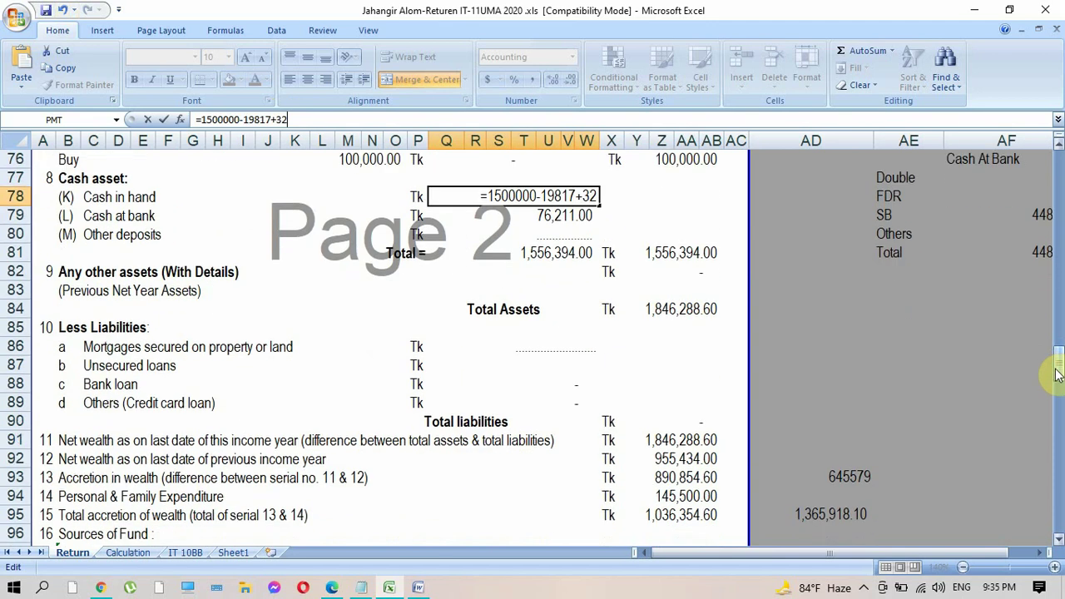
left_click_drag(1058, 375, 1058, 389)
type("9563.50")
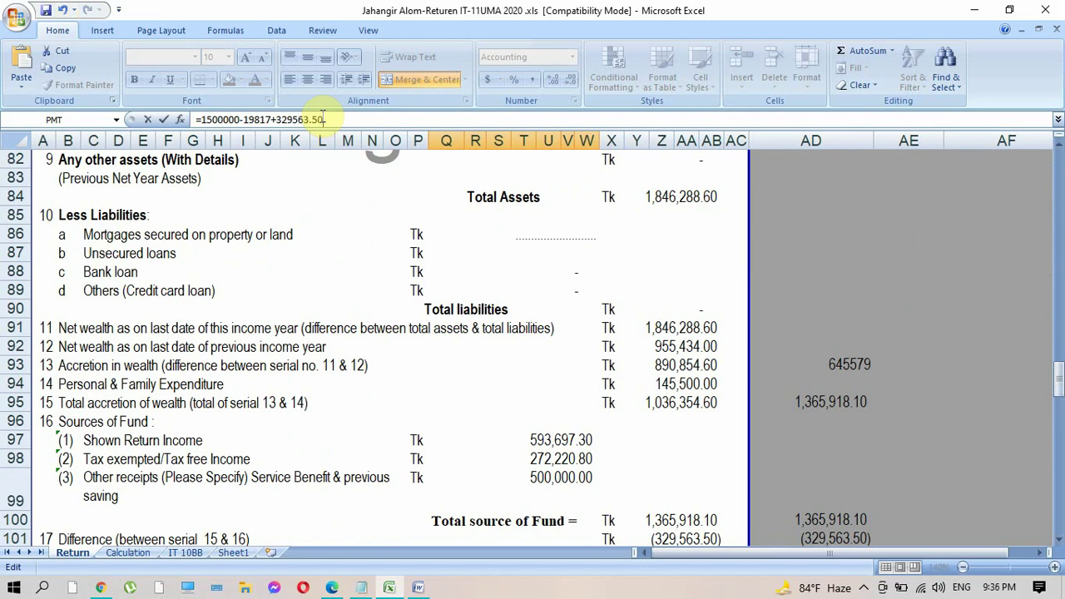
key("Return")
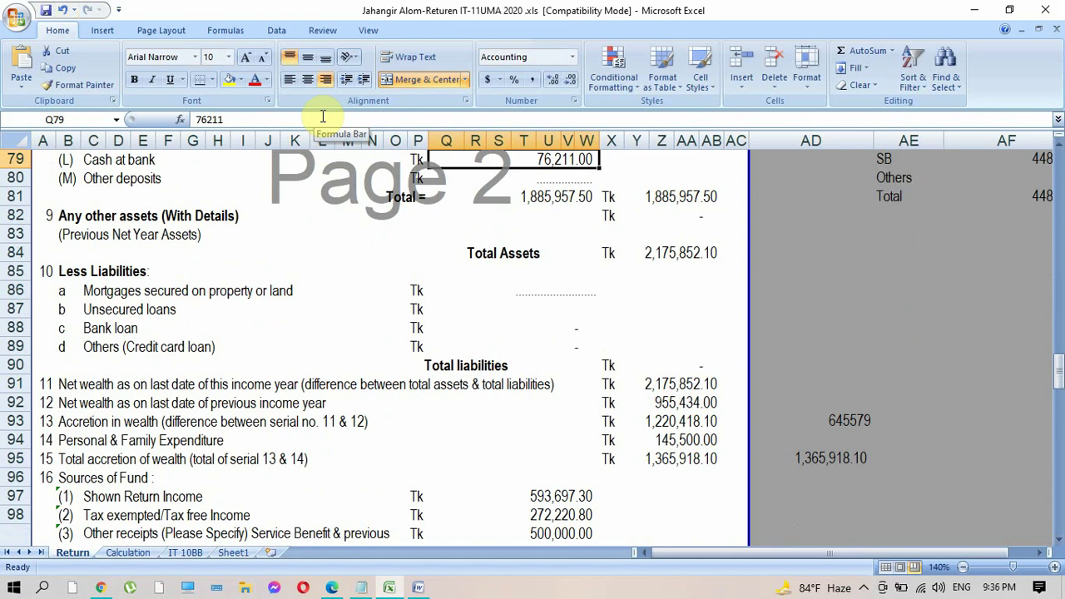
left_click_drag(1059, 368, 1060, 400)
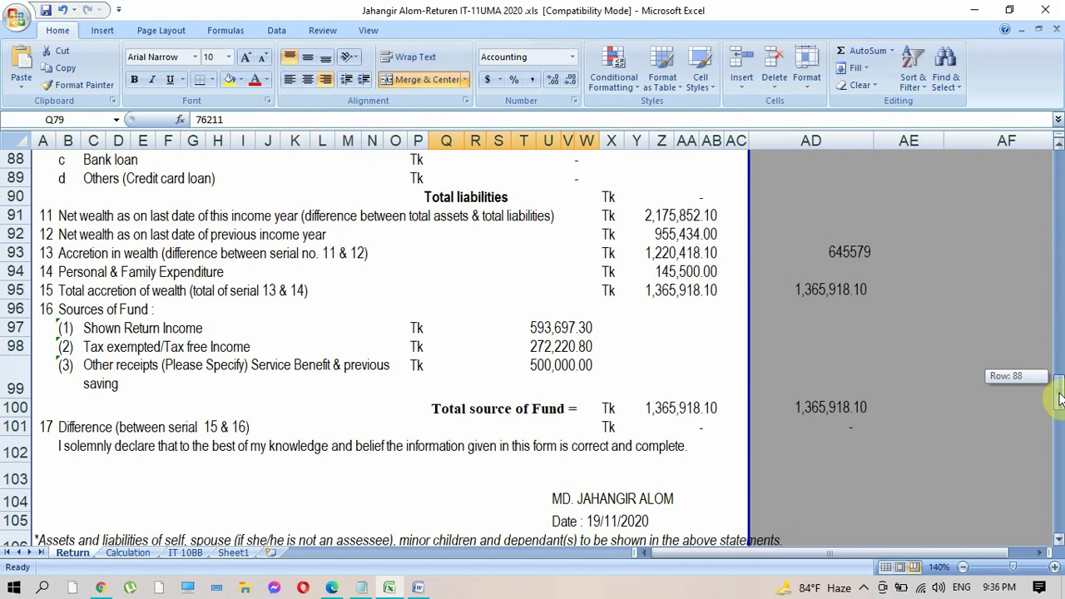
left_click(691, 428)
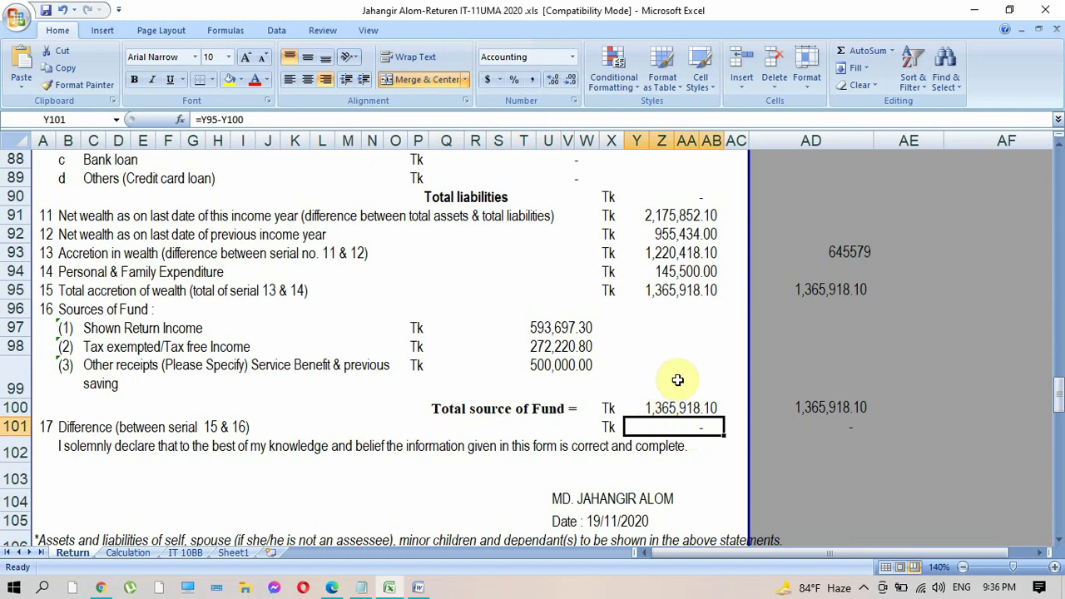
- Scroll through the IT 10BB sheet to review it
left_click(187, 553)
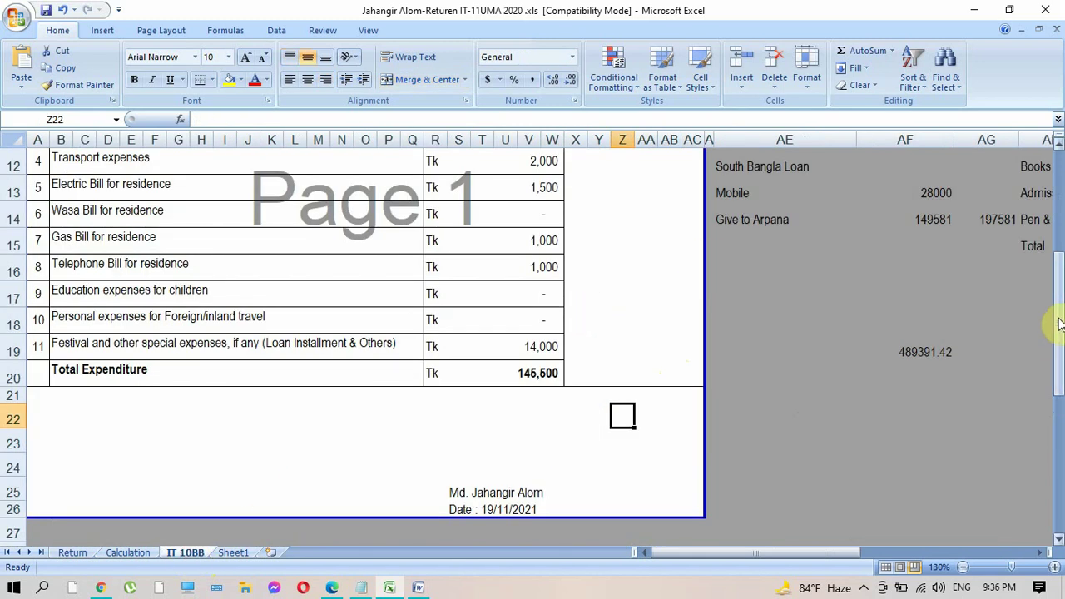
left_click_drag(1055, 339, 1052, 214)
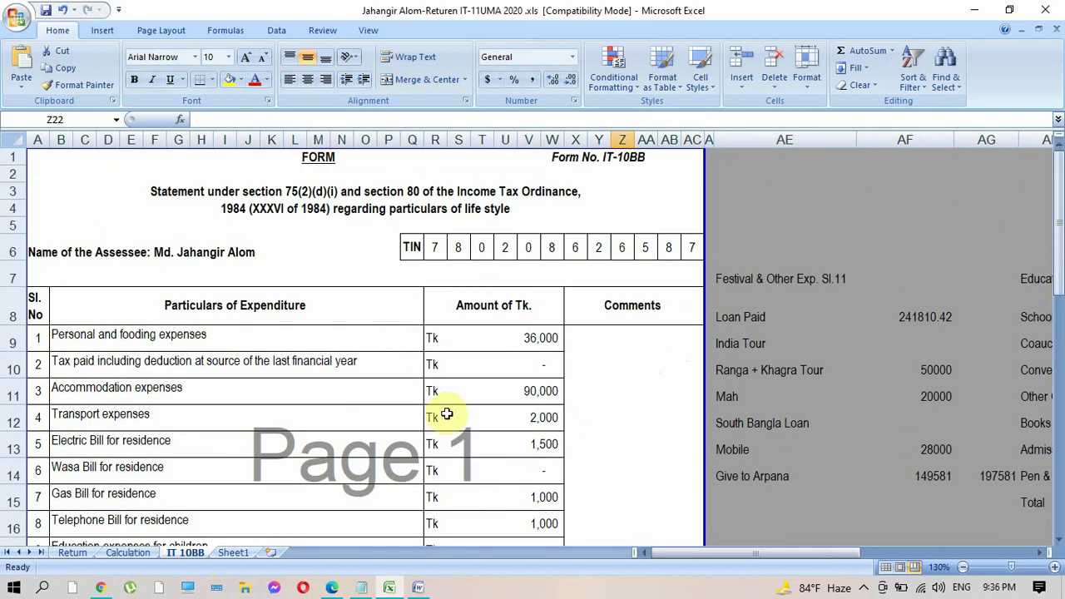
left_click_drag(1061, 243, 1053, 342)
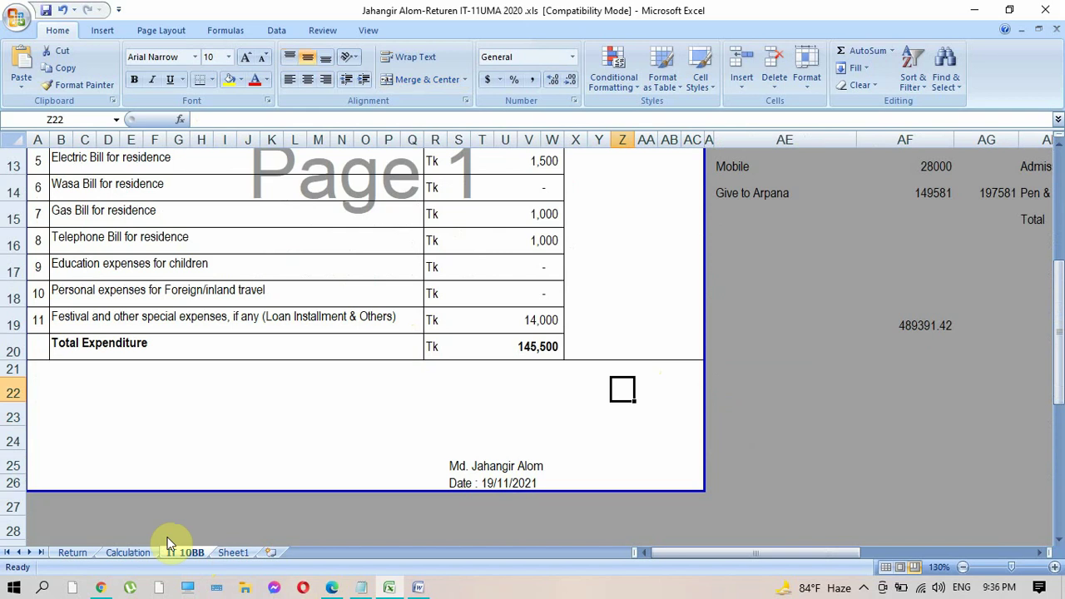
- Return to the Calculation sheet and scroll up to the Income Tax Computation Sheet heading
left_click(129, 552)
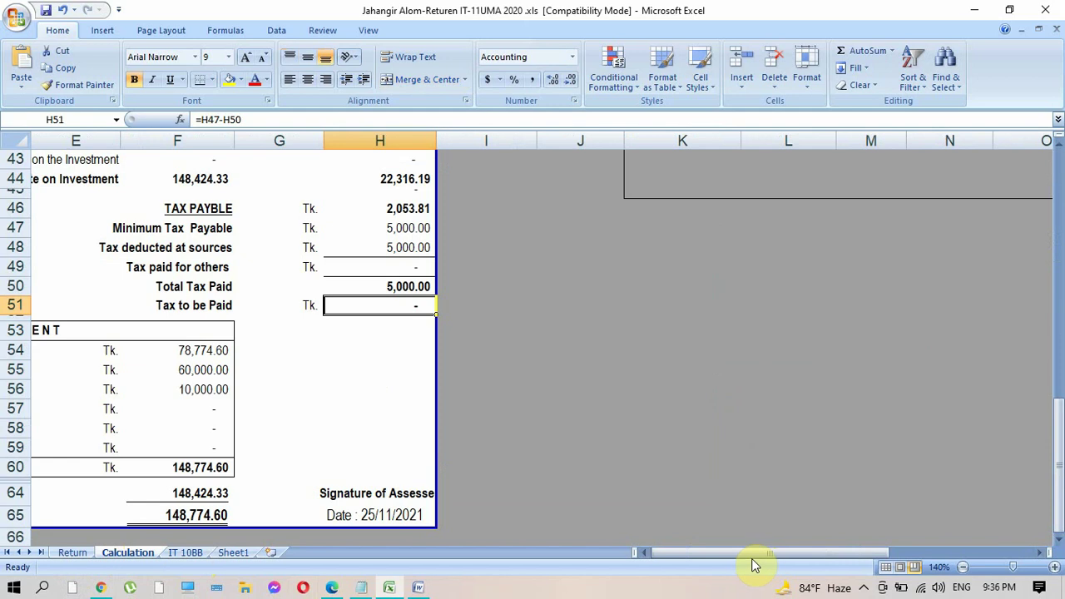
left_click_drag(749, 556, 692, 552)
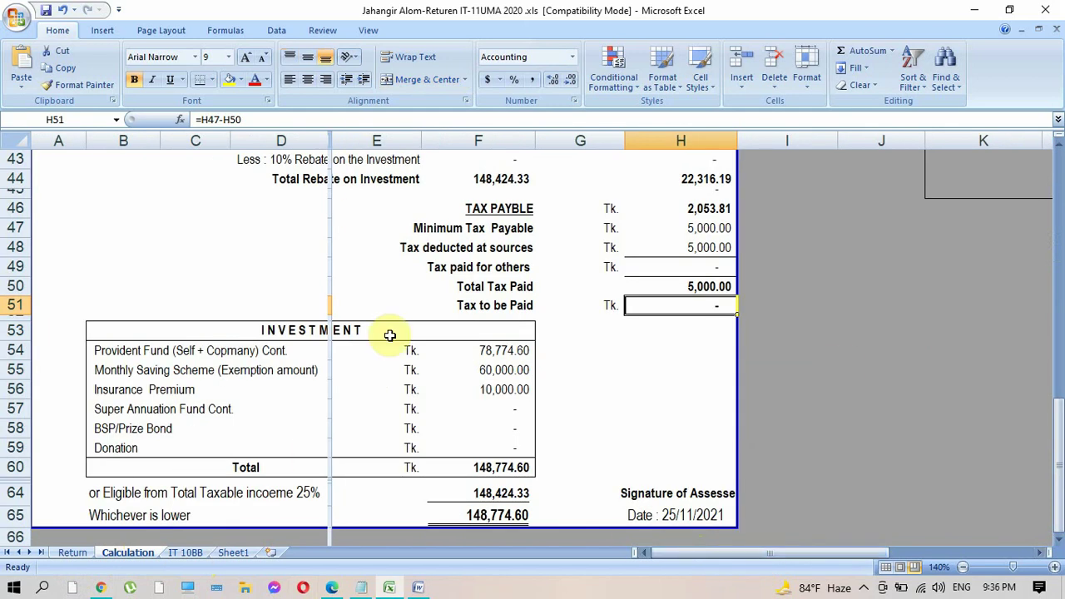
left_click(578, 361)
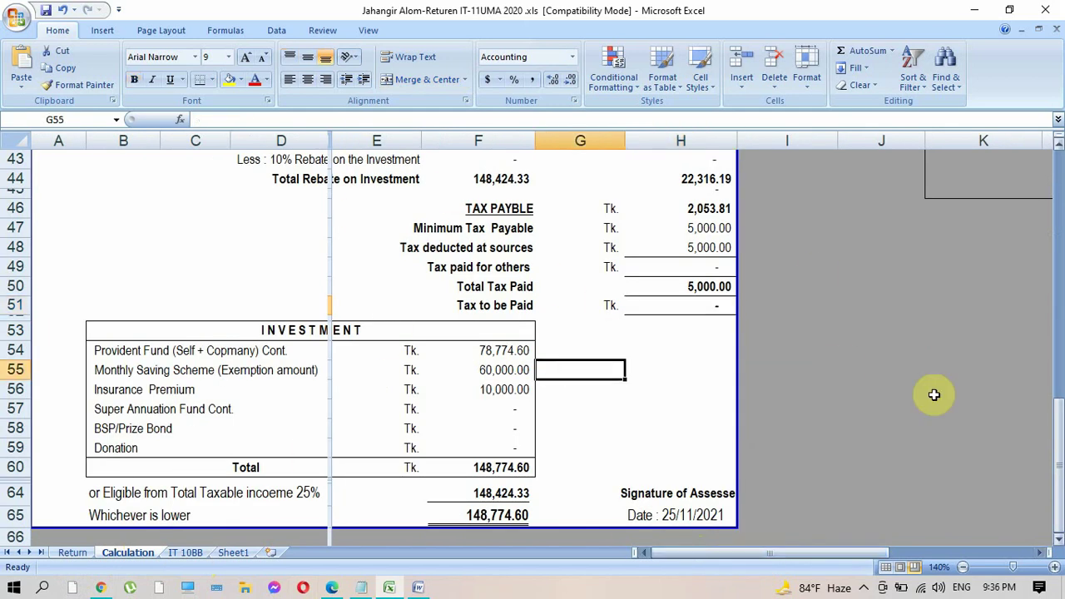
left_click(280, 387)
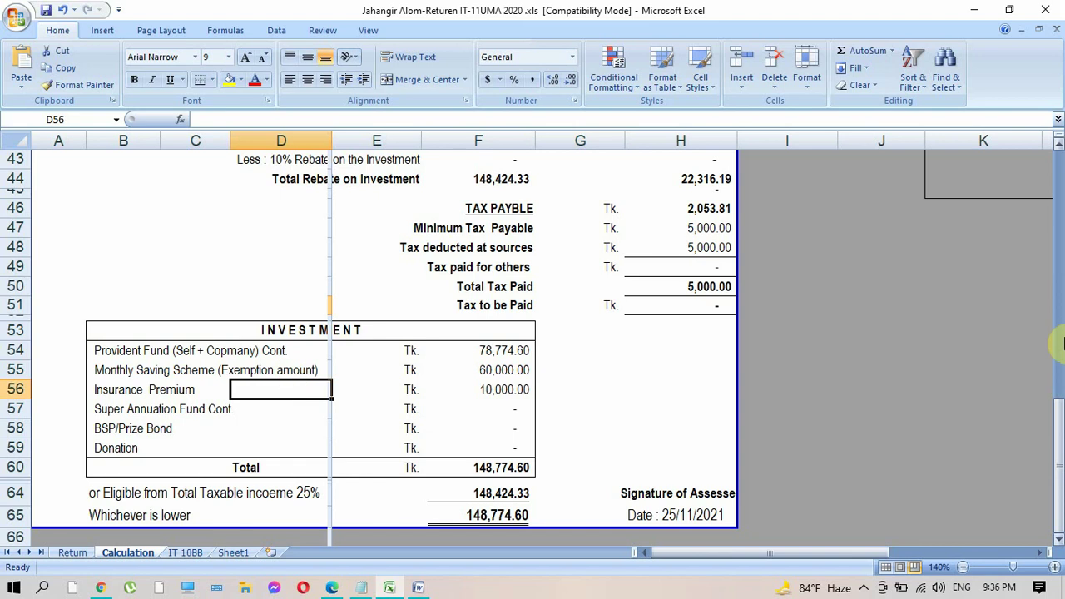
left_click_drag(1059, 449, 1059, 178)
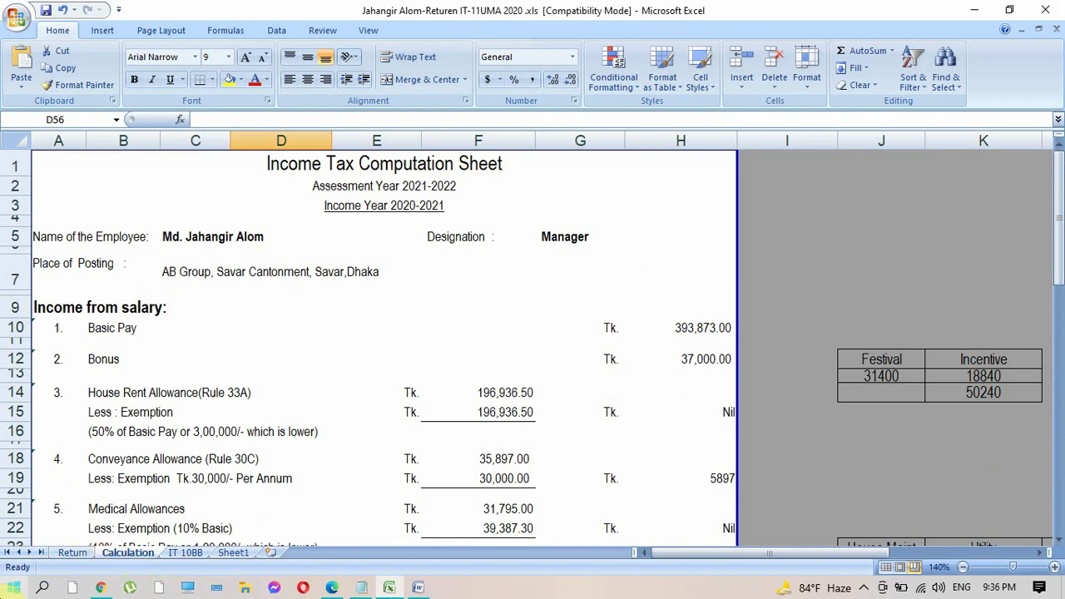
left_click(72, 553)
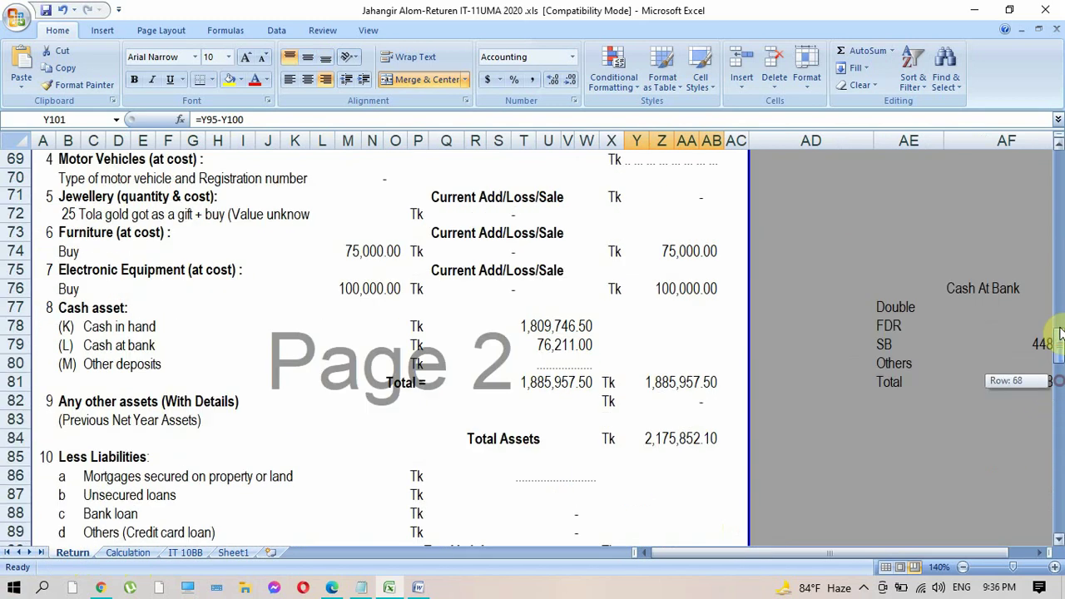
left_click_drag(1058, 391, 1058, 385)
left_click(1059, 119)
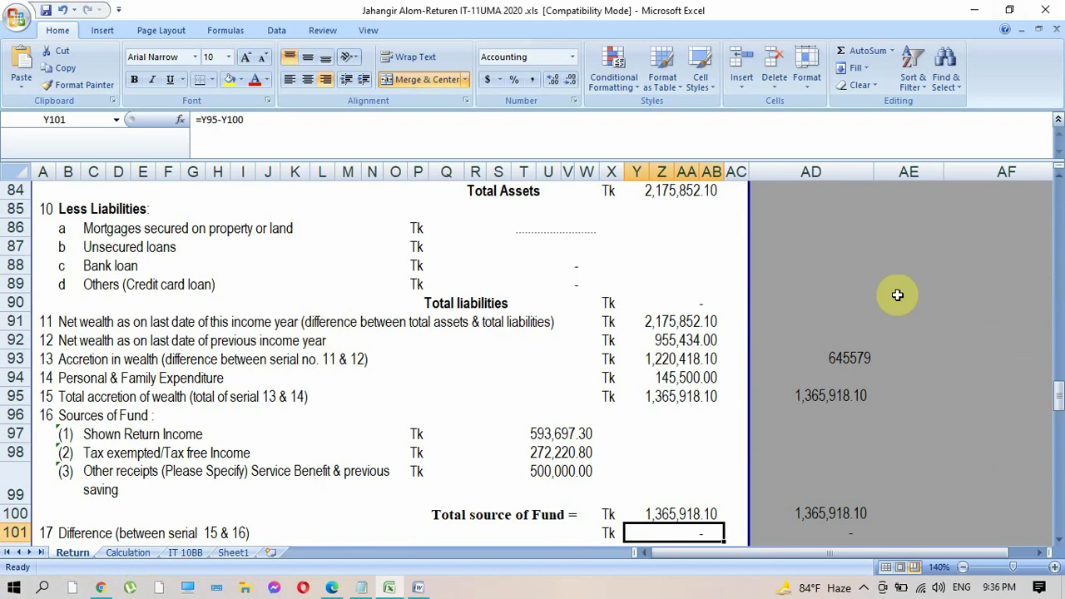
left_click_drag(1058, 387, 1058, 191)
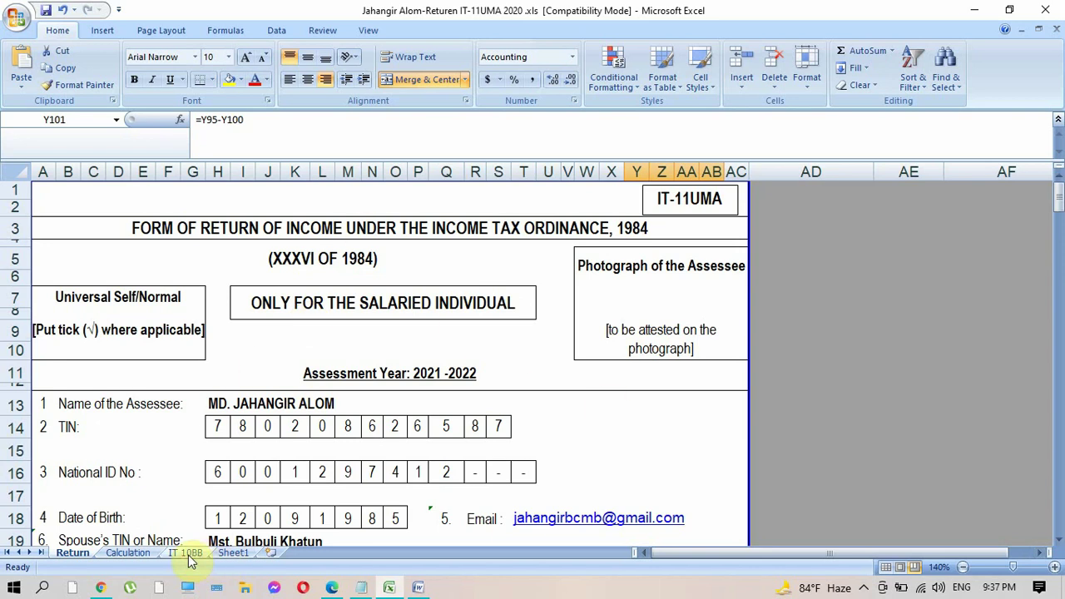
left_click(127, 552)
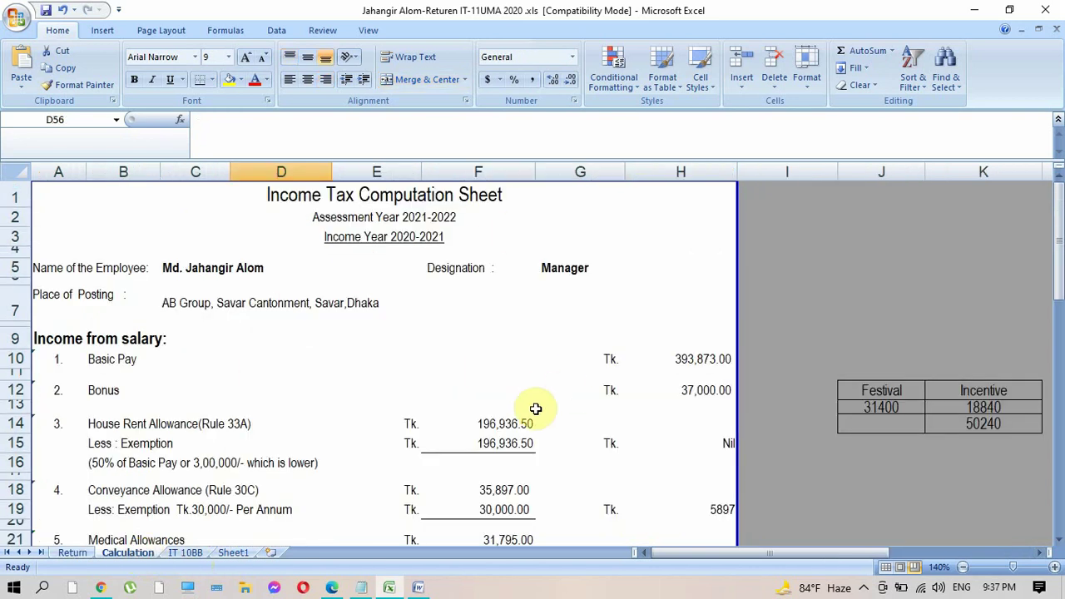